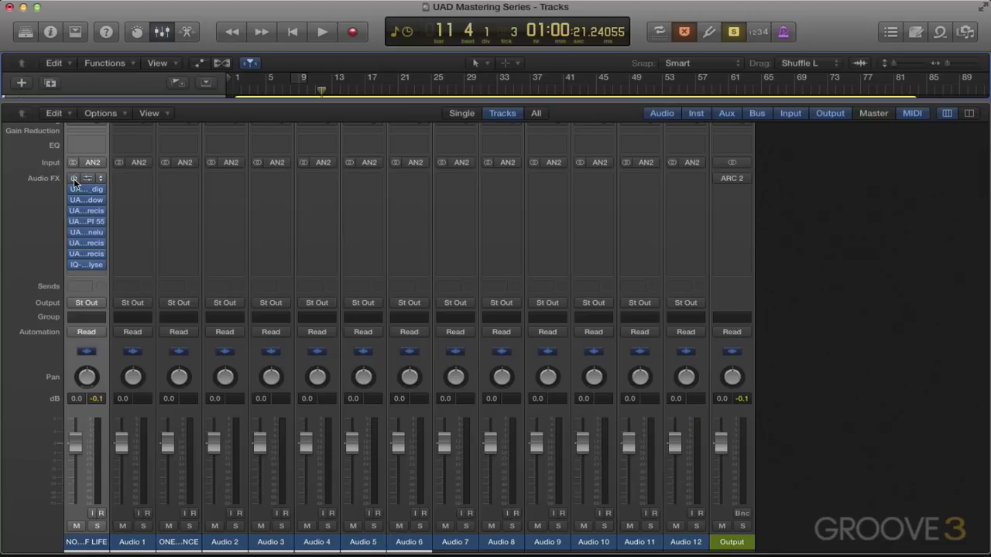
Bypass all inserts on the NO KIND OF LIFE channel and look over the UAD Ampex ATR-102 settings
left_click(73, 178)
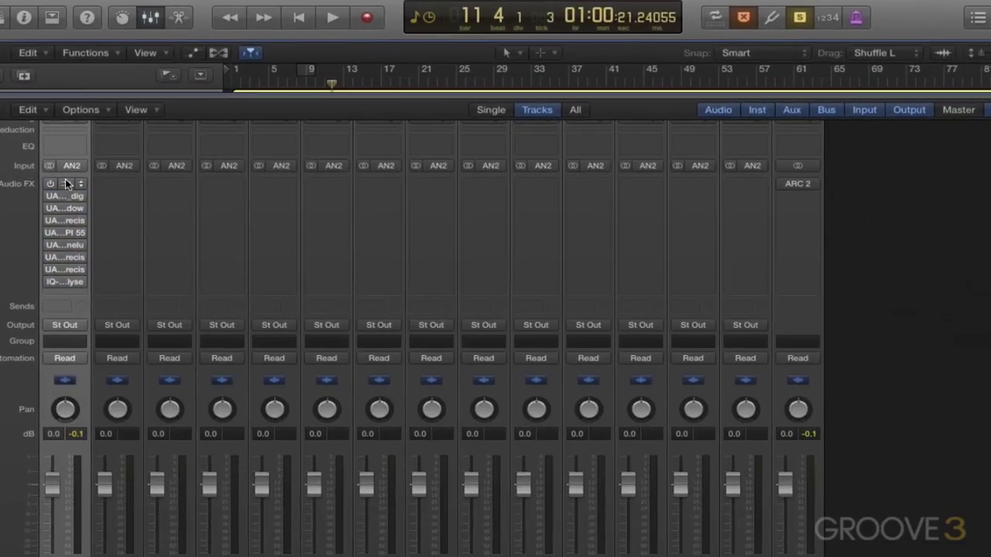
left_click(65, 182)
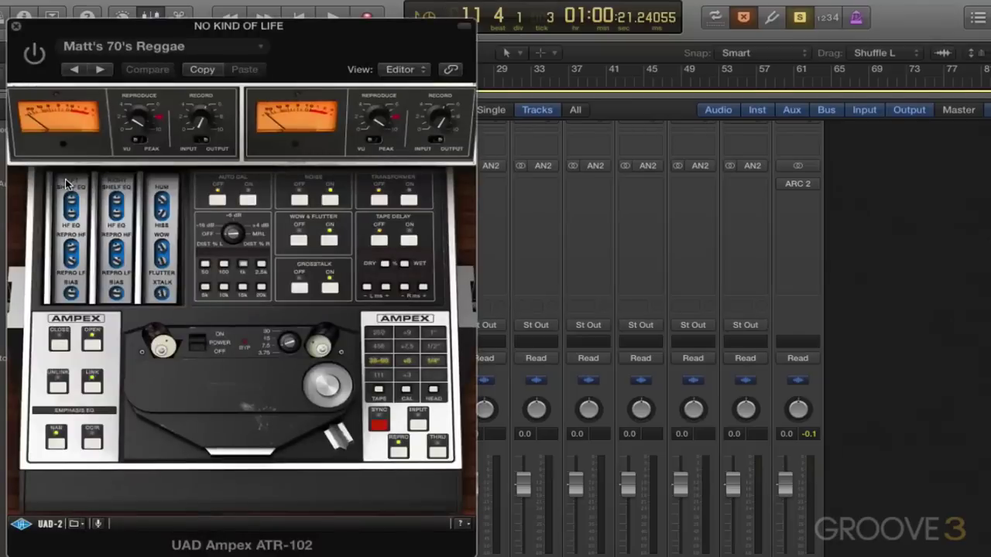
left_click(18, 28)
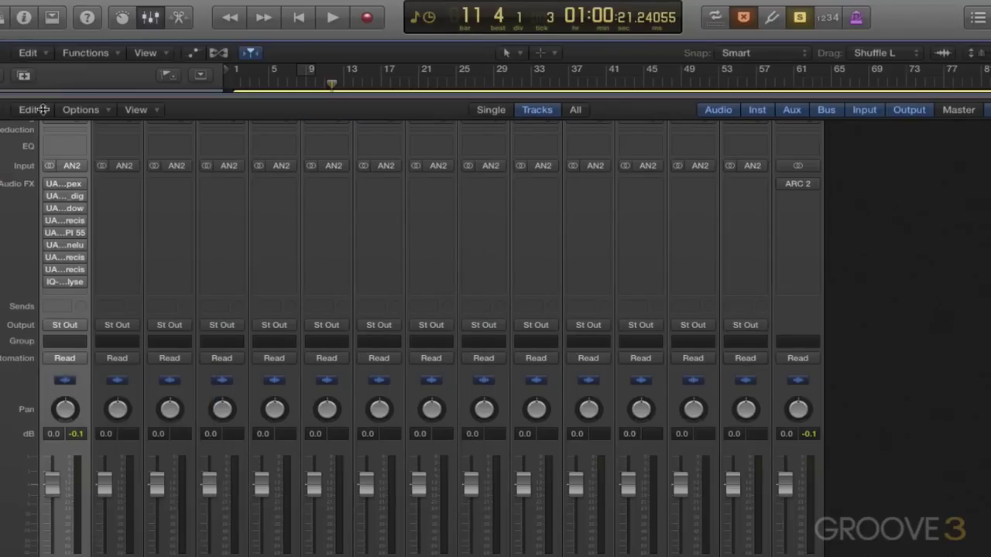
Inspect the settings of the bx_digital V2 equalizer and the Shadow Hills Mastering Compressor on the NO KIND OF LIFE channel
left_click(63, 196)
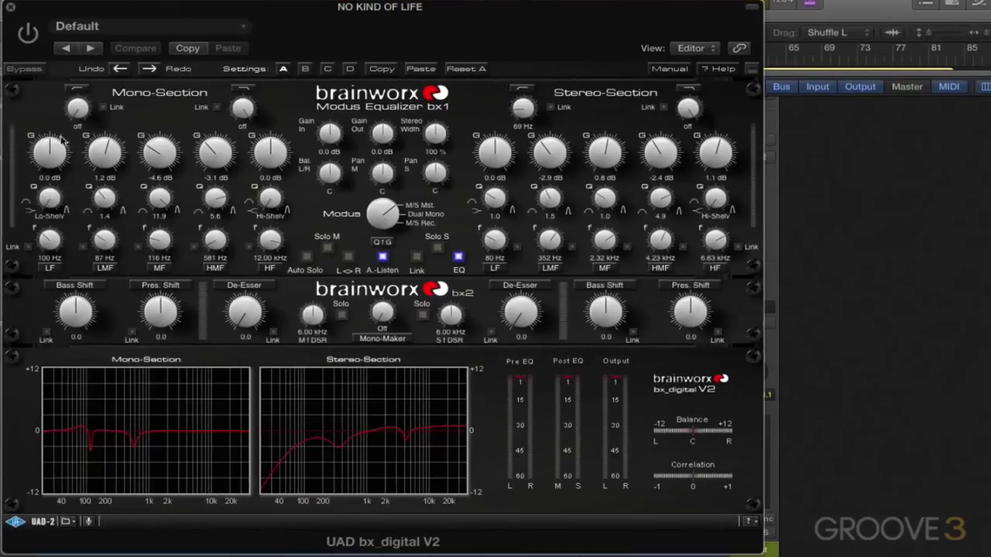
left_click(11, 10)
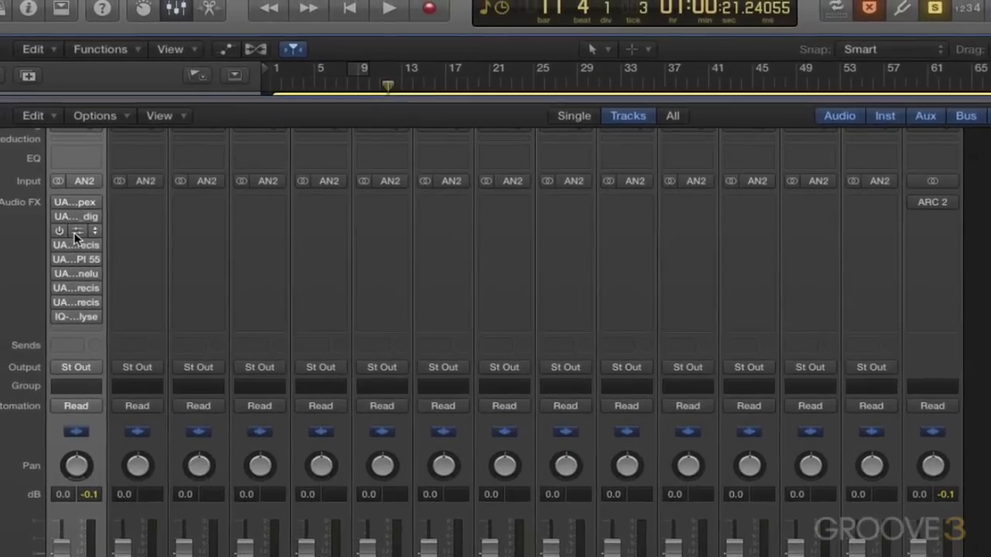
left_click(56, 179)
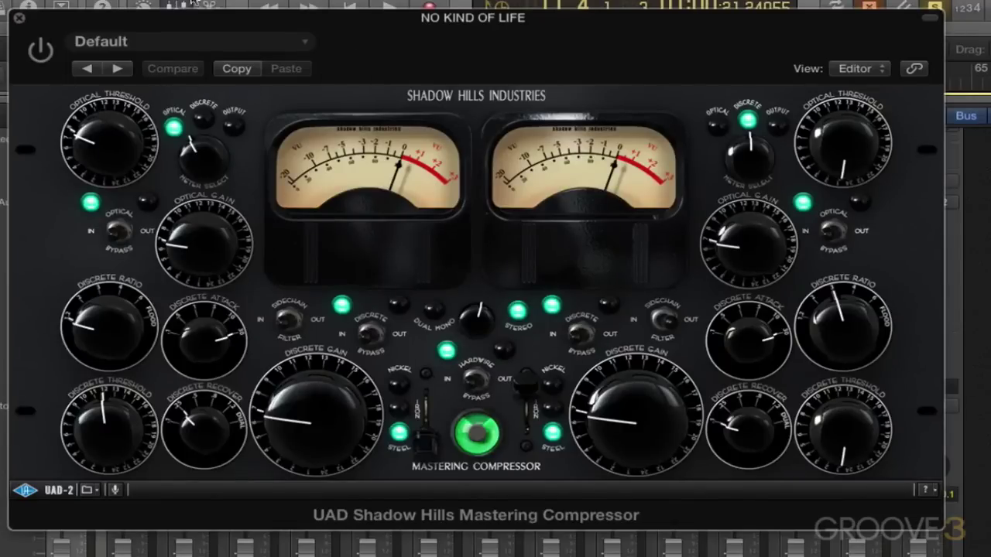
left_click(18, 18)
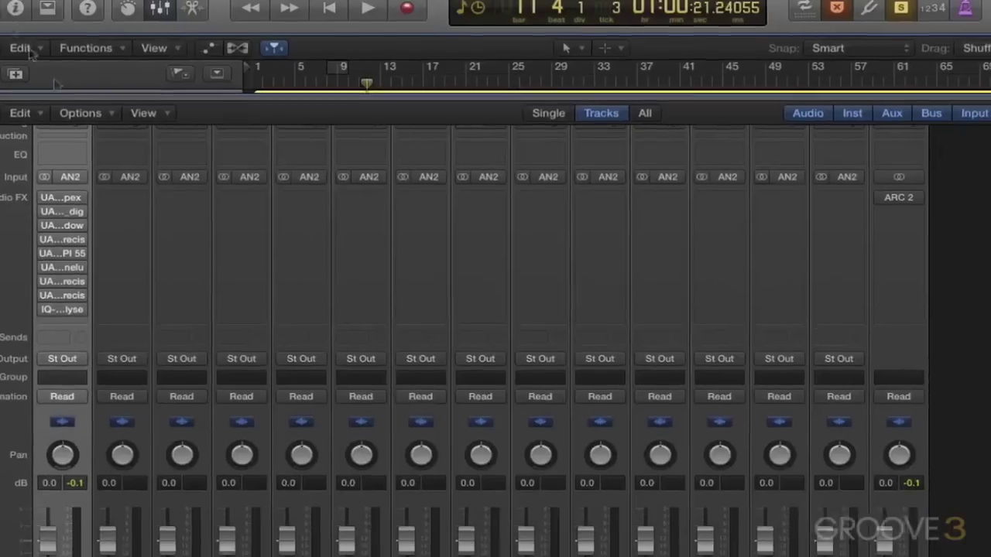
Examine the ambience, filter and mid/side gain settings of the Precision K-Stereo insert
left_click(81, 244)
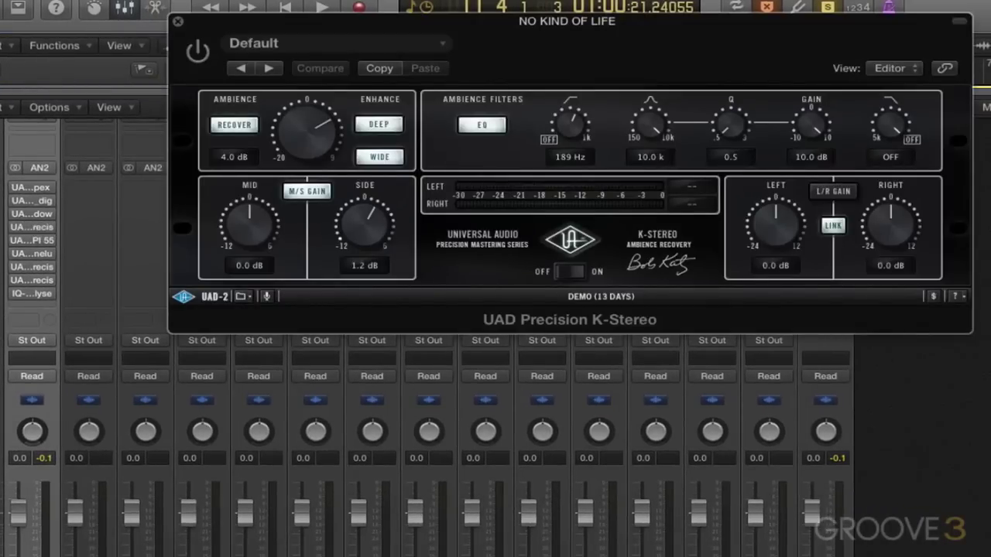
left_click(178, 21)
left_click(34, 242)
key("Escape")
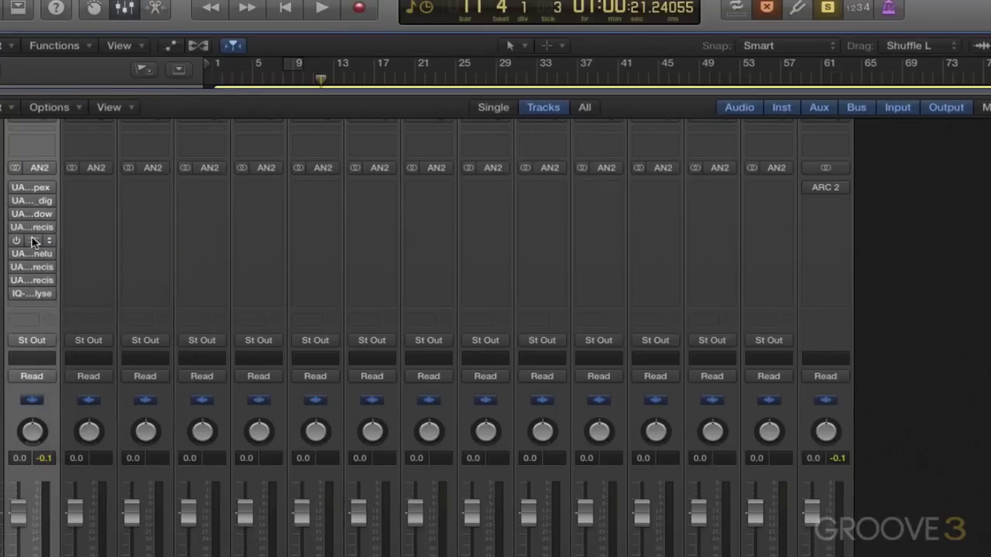
Inspect the API 550A equalizer and the Tonelux Tilt settings on the NO KIND OF LIFE channel
left_click(32, 240)
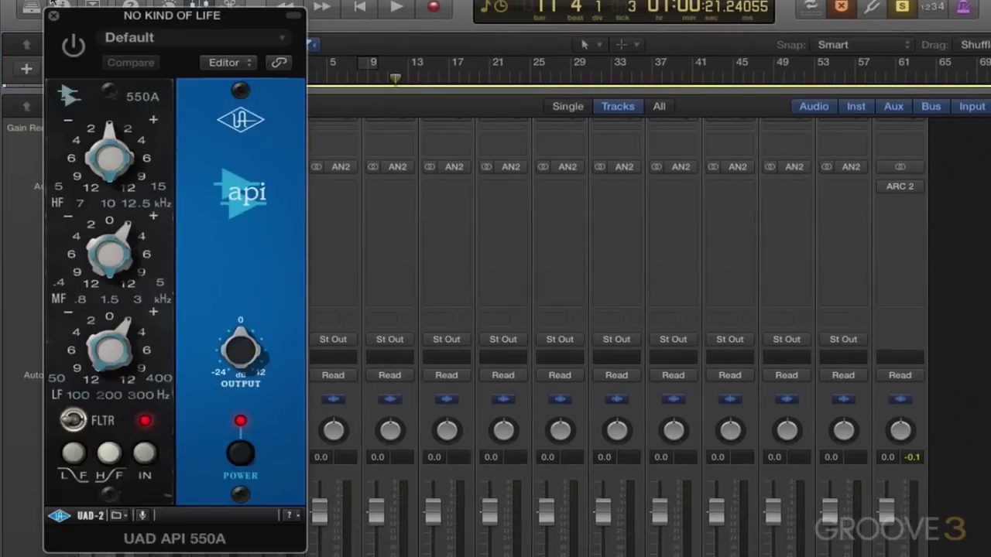
left_click(53, 16)
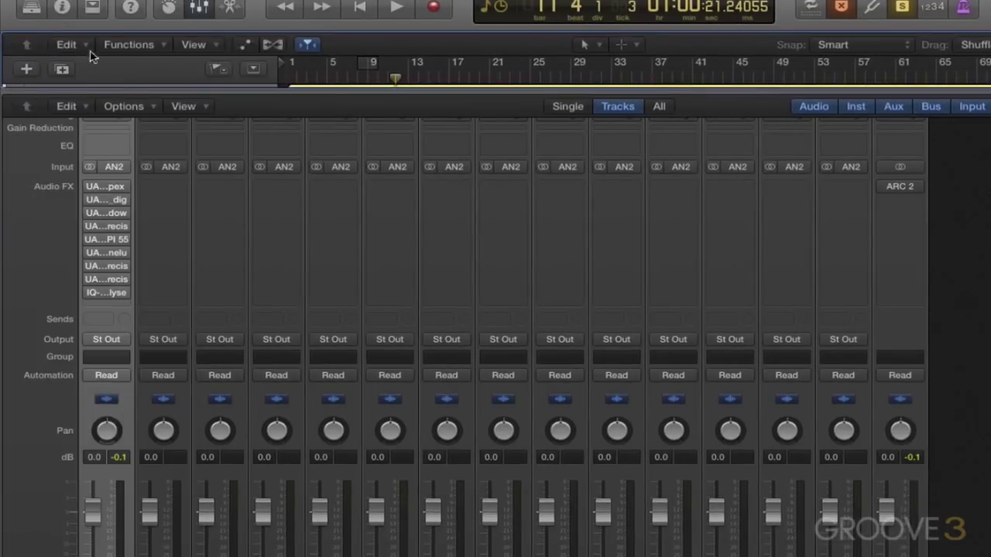
left_click(109, 266)
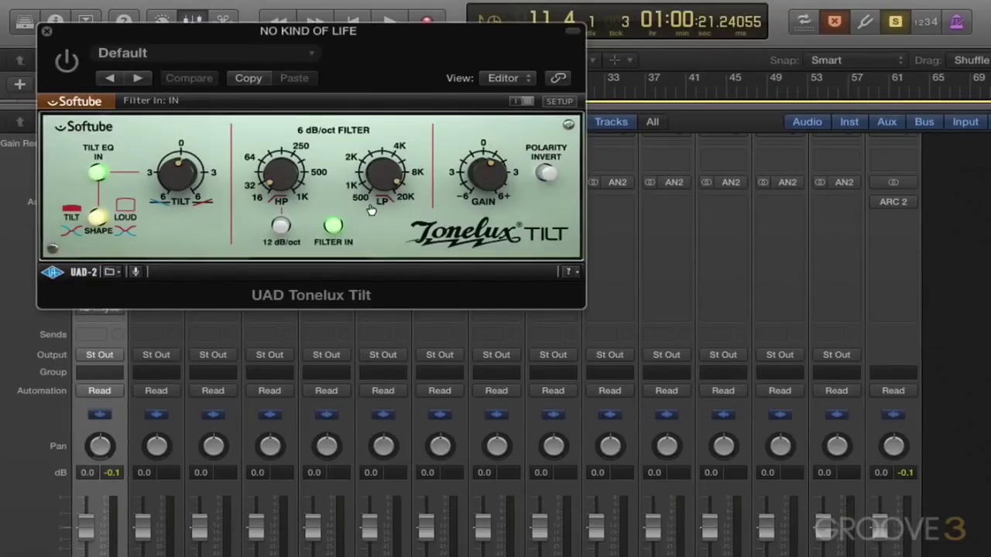
left_click(45, 32)
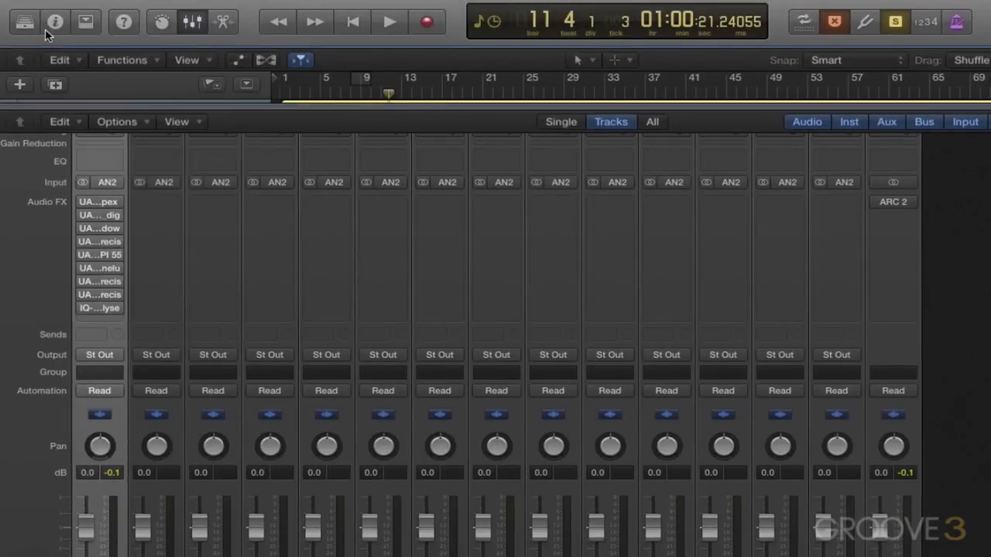
Inspect the Precision De-Esser and Precision Limiter settings on the NO KIND OF LIFE channel
left_click(105, 283)
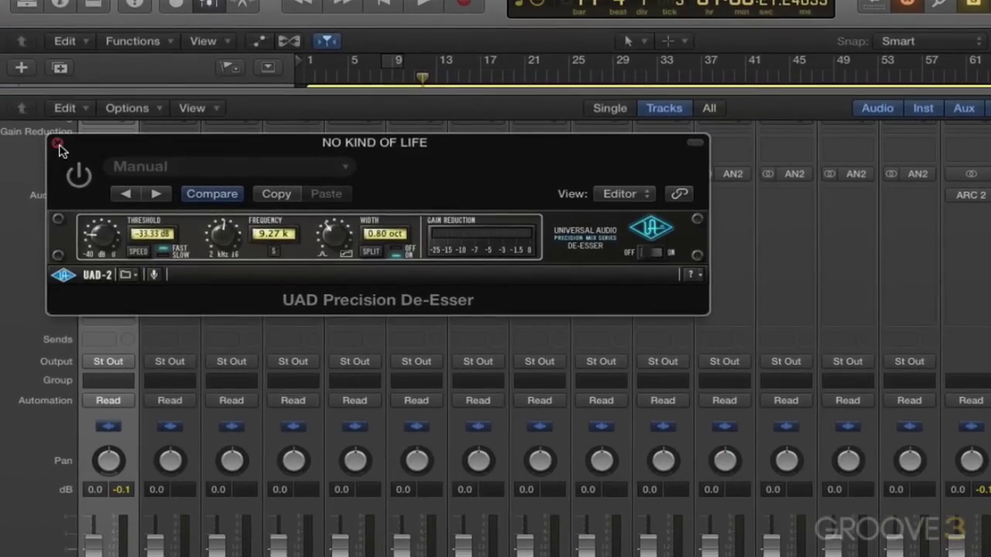
left_click(59, 146)
left_click(110, 297)
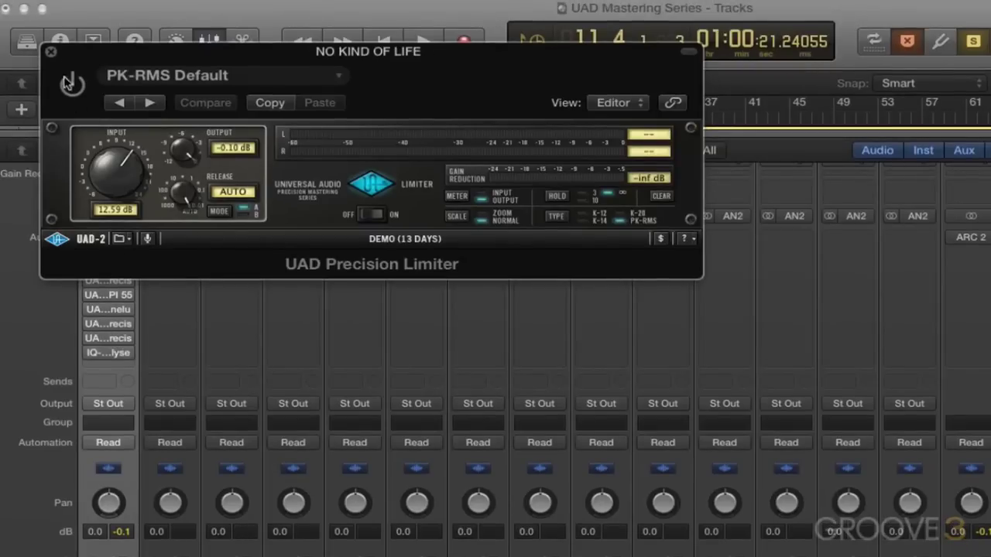
left_click(51, 51)
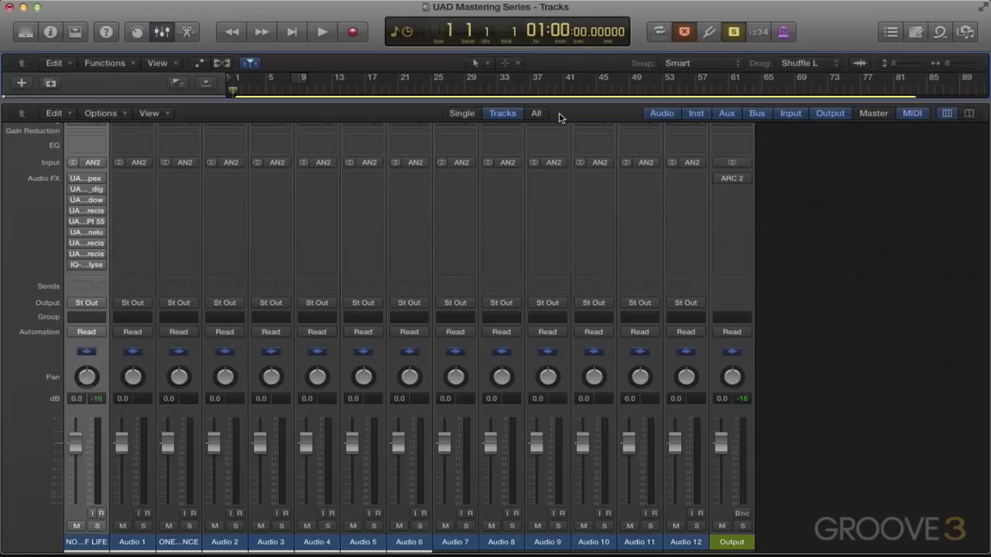
Swap the mixer for the inspector, collapse its track details, and stop playback after auditioning the bypassed track
key("x")
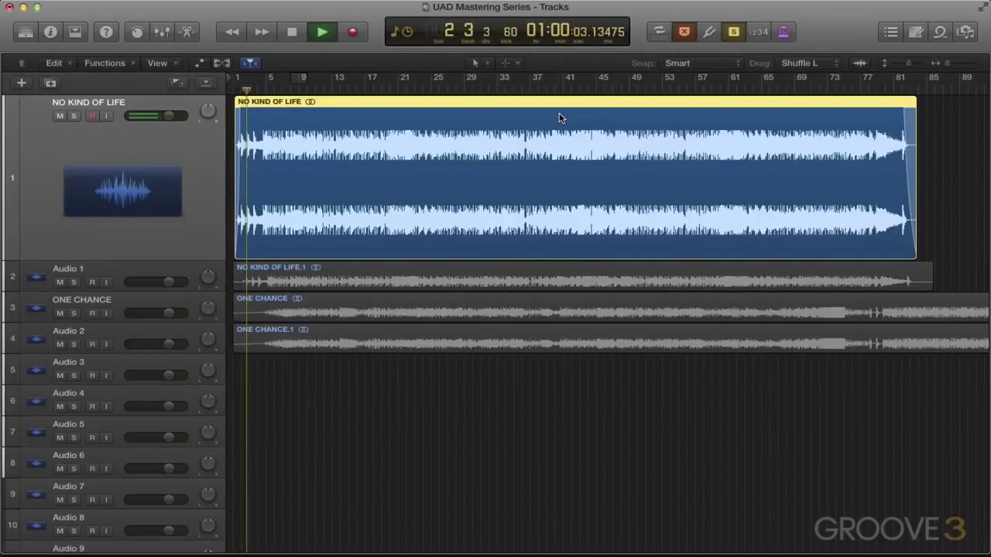
key("i")
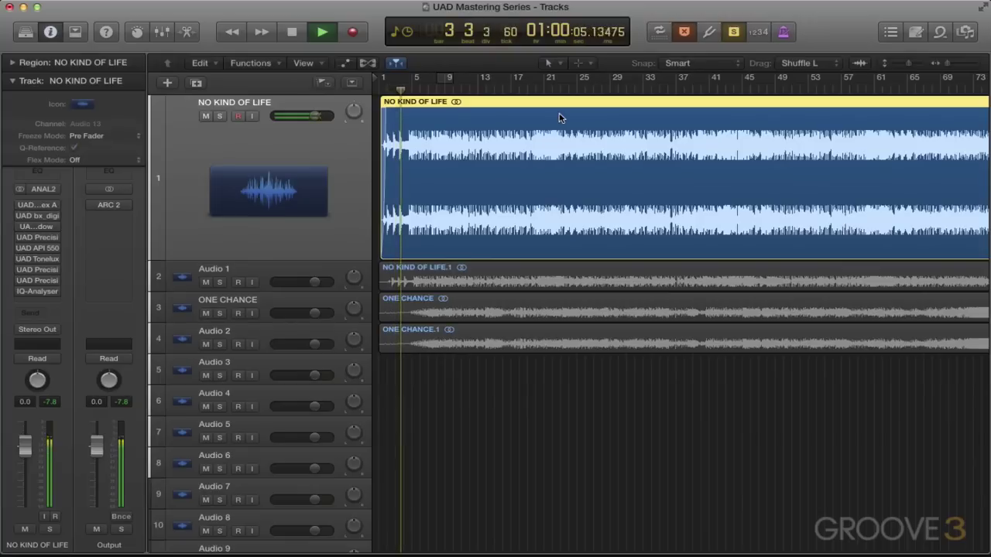
left_click(12, 81)
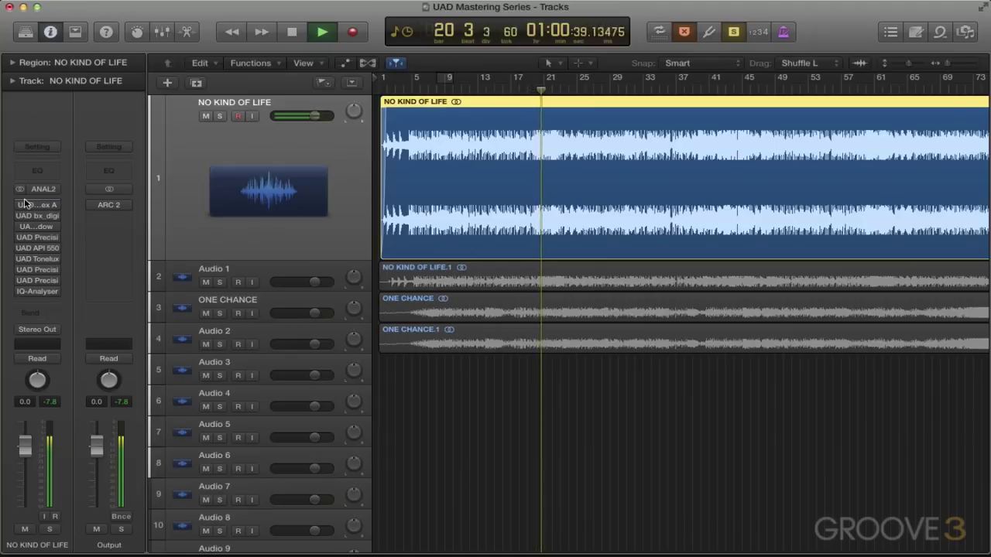
key("space")
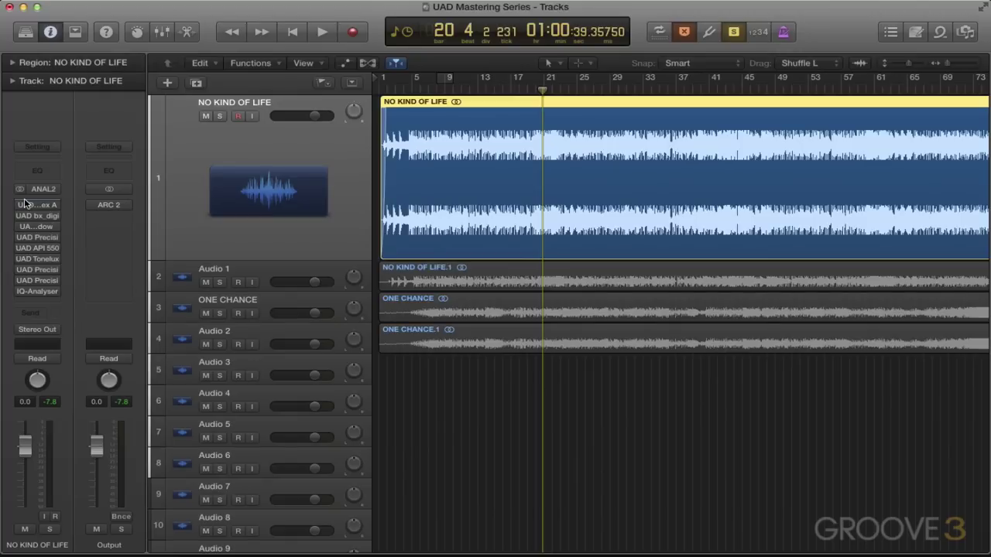
Play the song from the beginning and enable the Ampex ATR-102 on NO KIND OF LIFE
key("Return")
key("space")
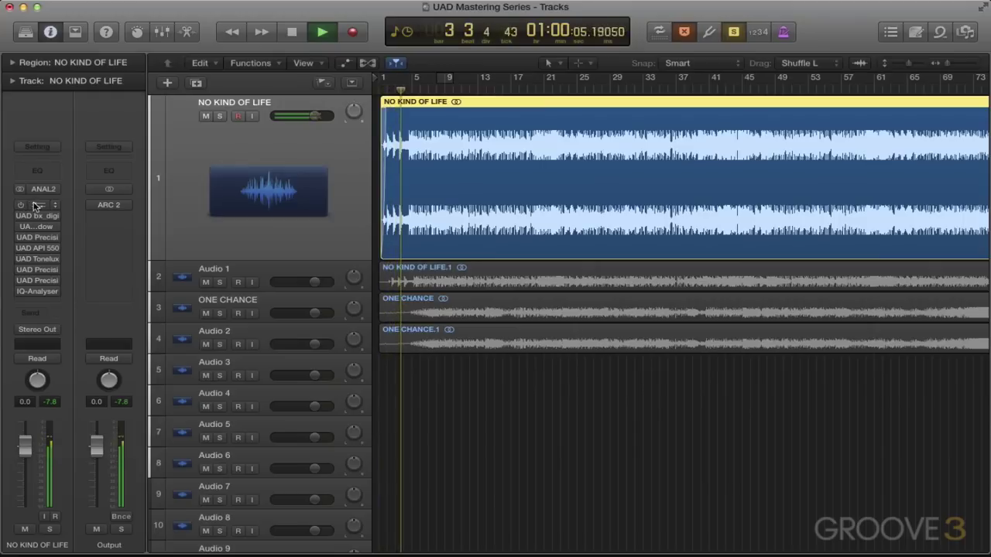
left_click(34, 206)
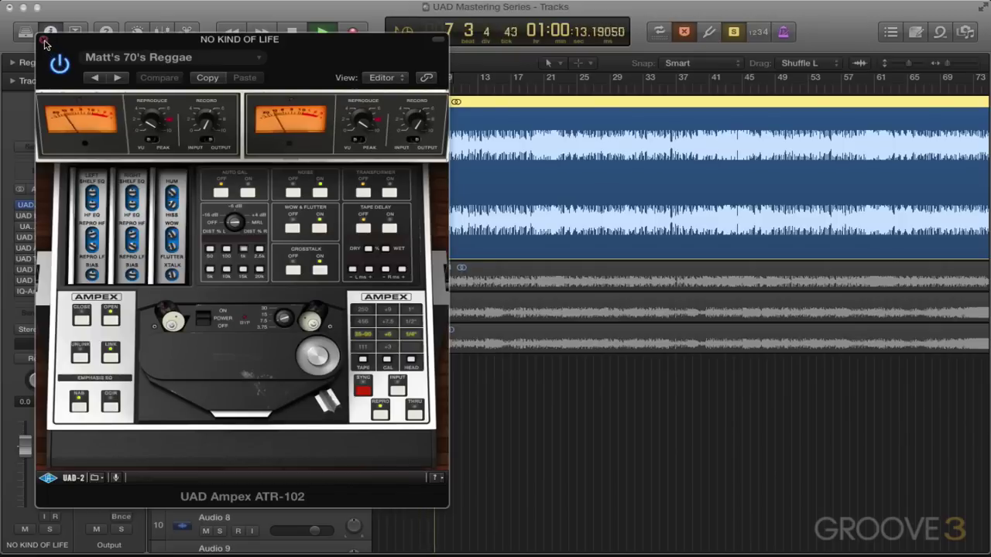
left_click(44, 41)
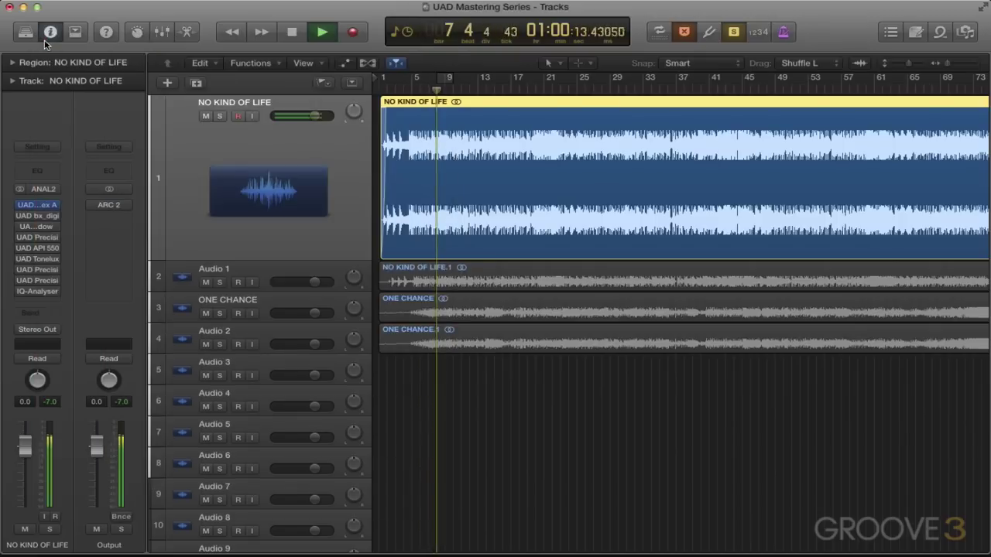
During playback, enable the bx_digital V2 equalizer and the Shadow Hills Mastering Compressor on NO KIND OF LIFE
left_click(42, 216)
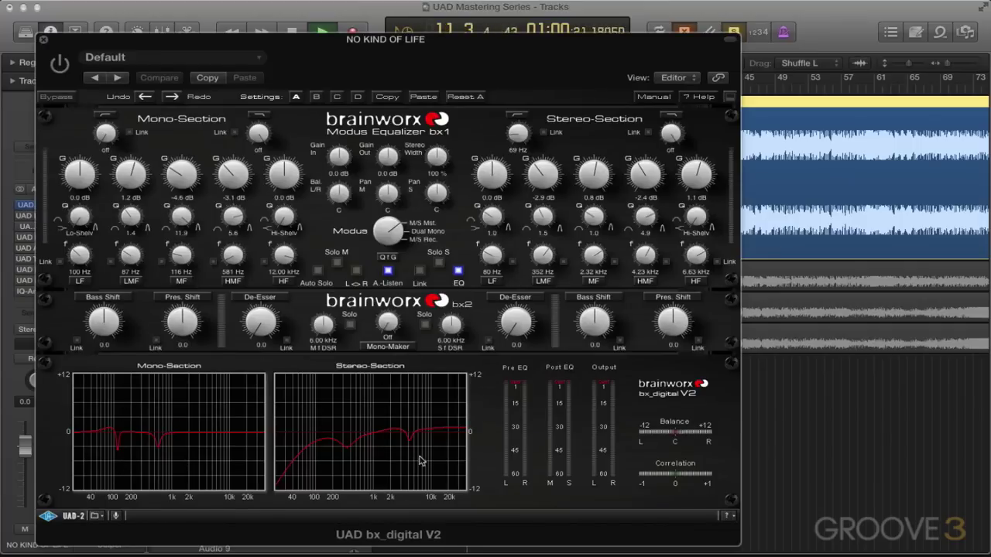
left_click(59, 66)
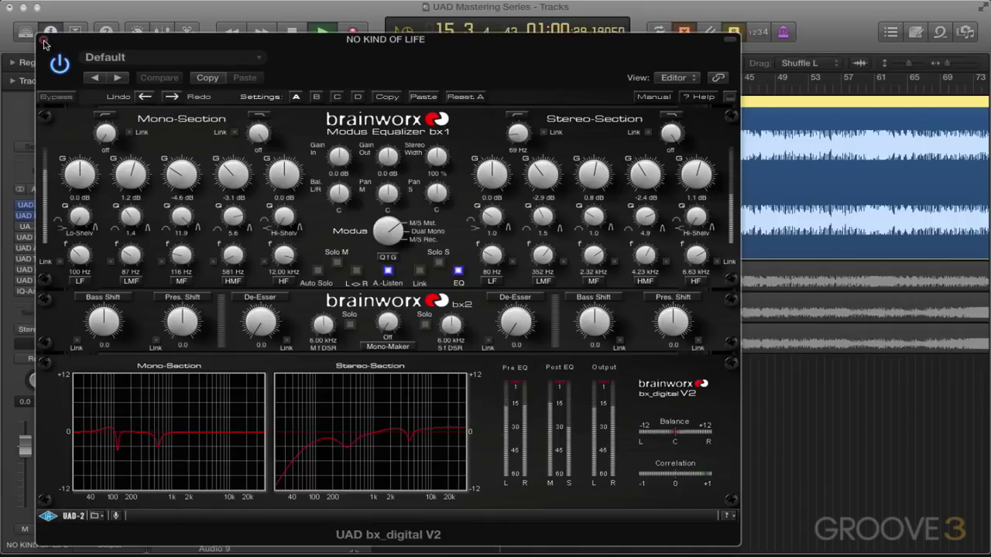
left_click(43, 40)
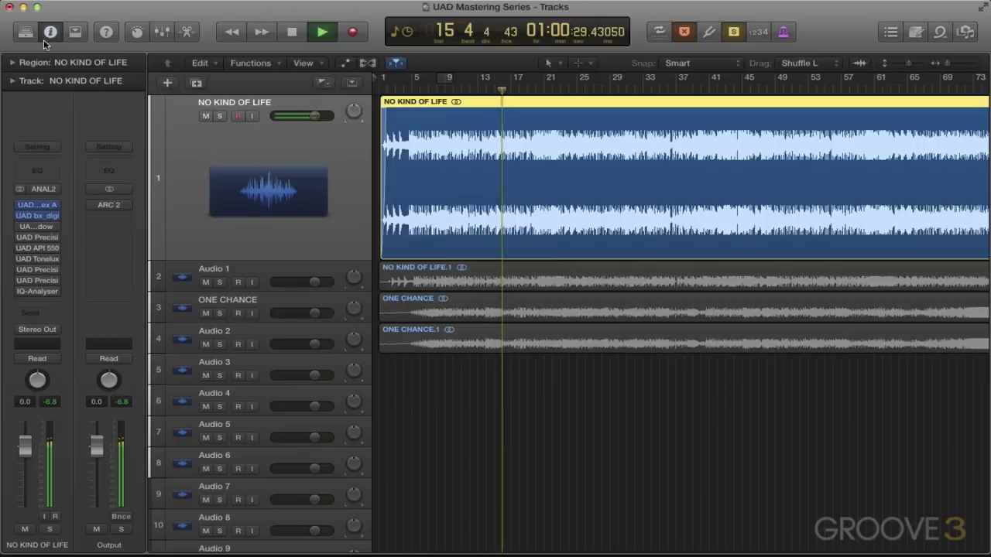
left_click(42, 227)
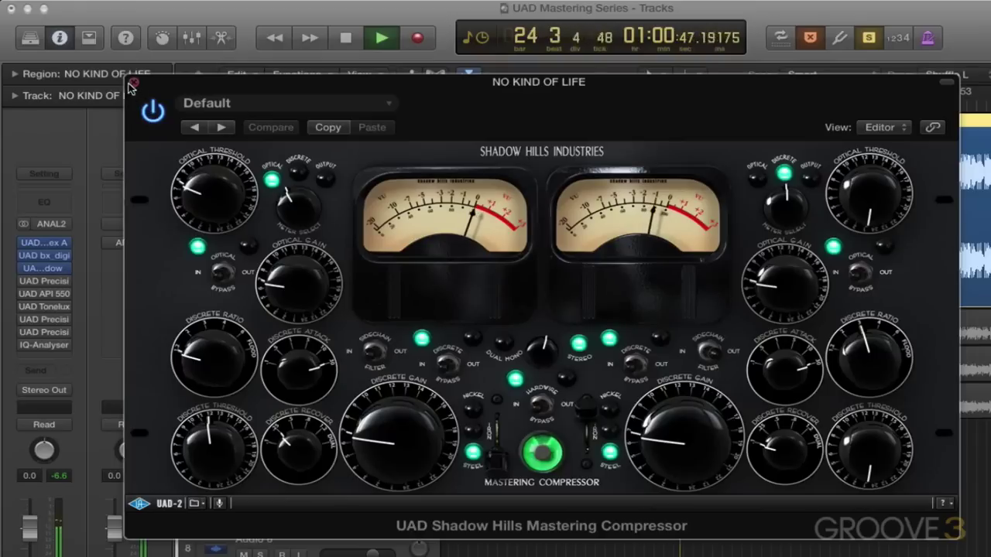
left_click(135, 84)
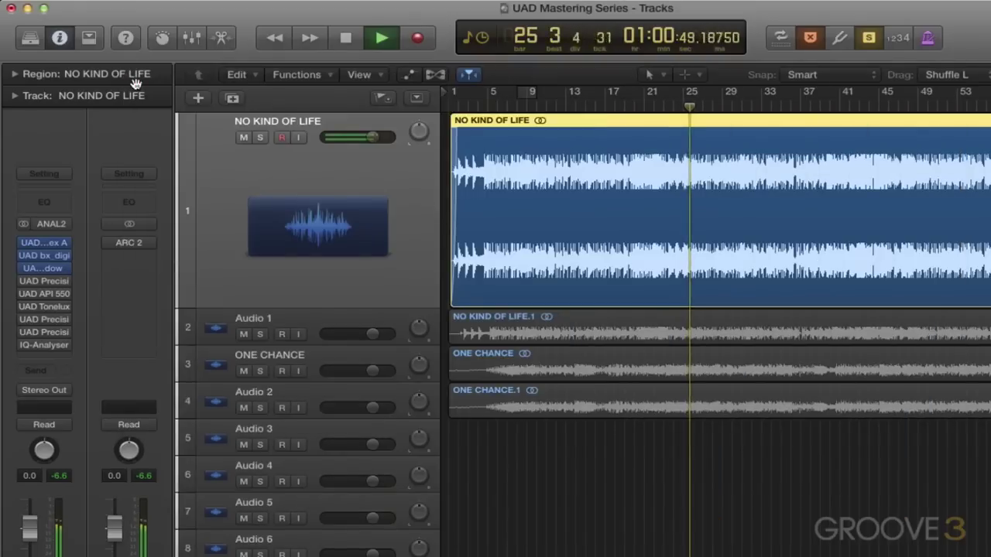
With the song still playing, enable the Precision K-Stereo and the API 550A equalizer on NO KIND OF LIFE
left_click(50, 282)
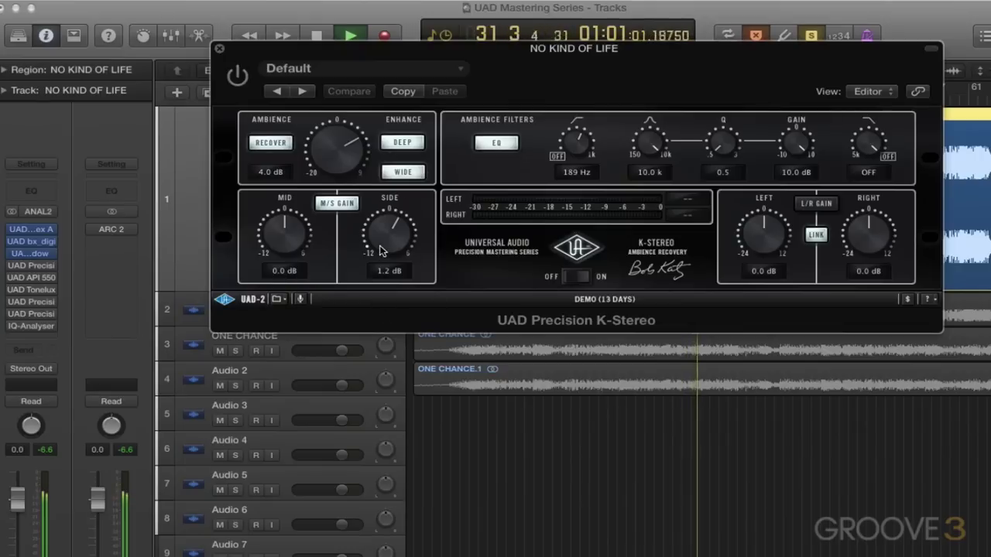
left_click(236, 77)
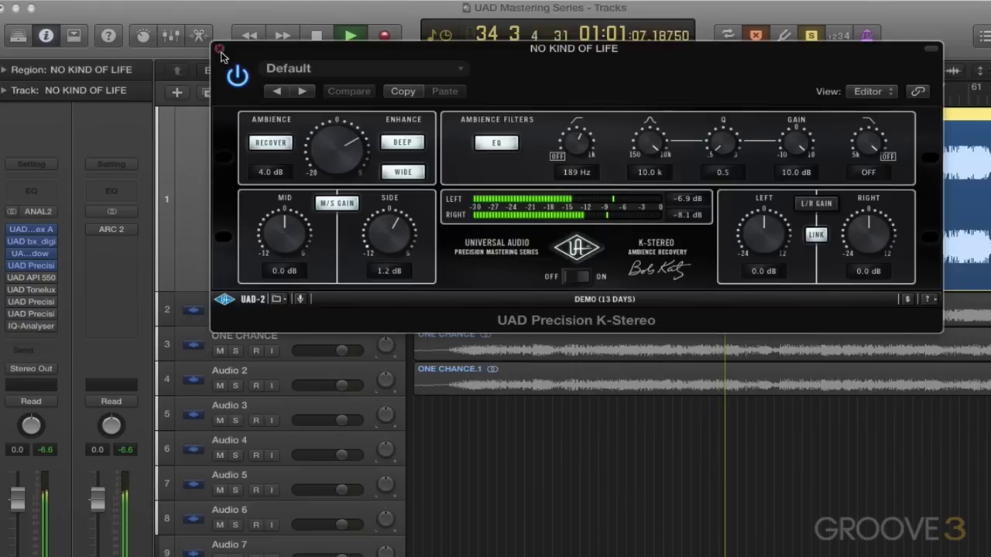
left_click(219, 51)
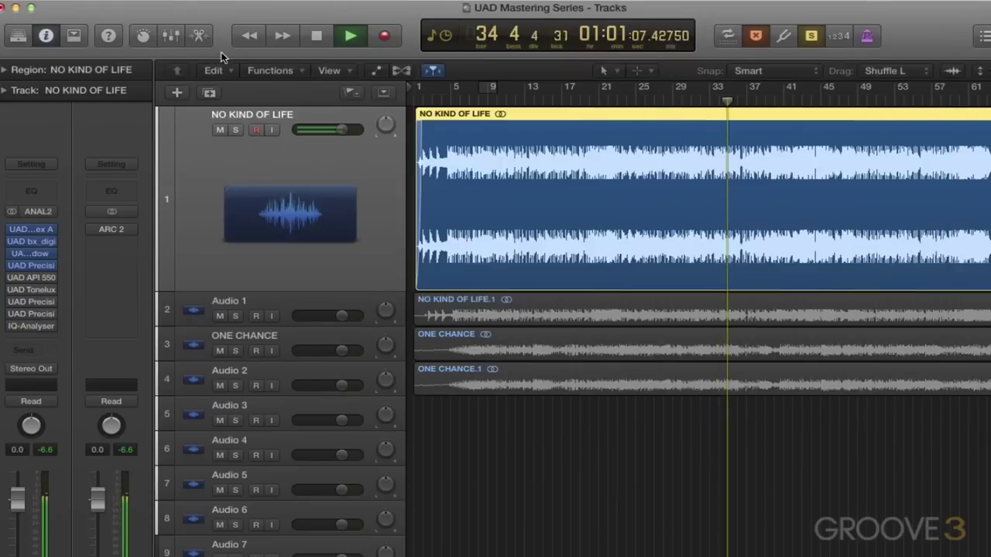
left_click(30, 278)
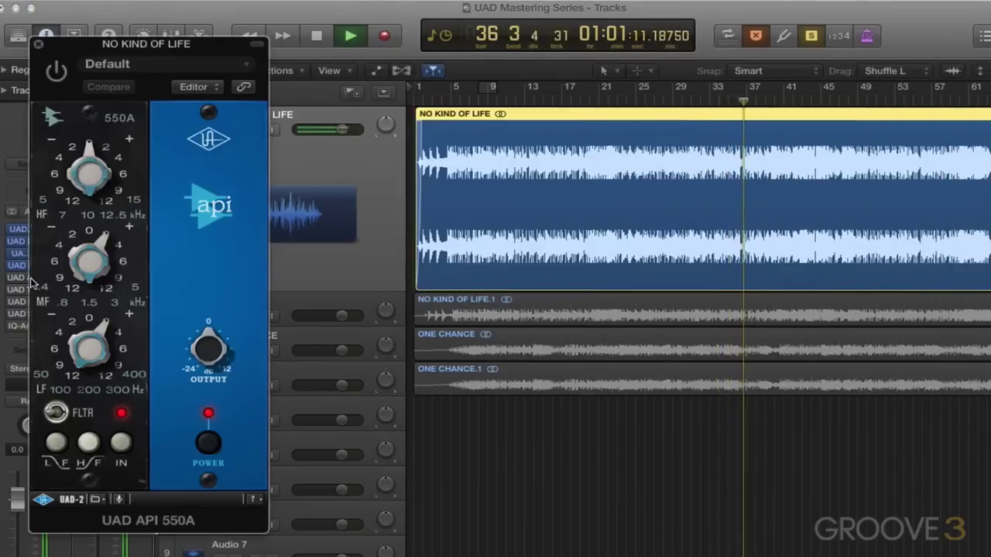
left_click(59, 75)
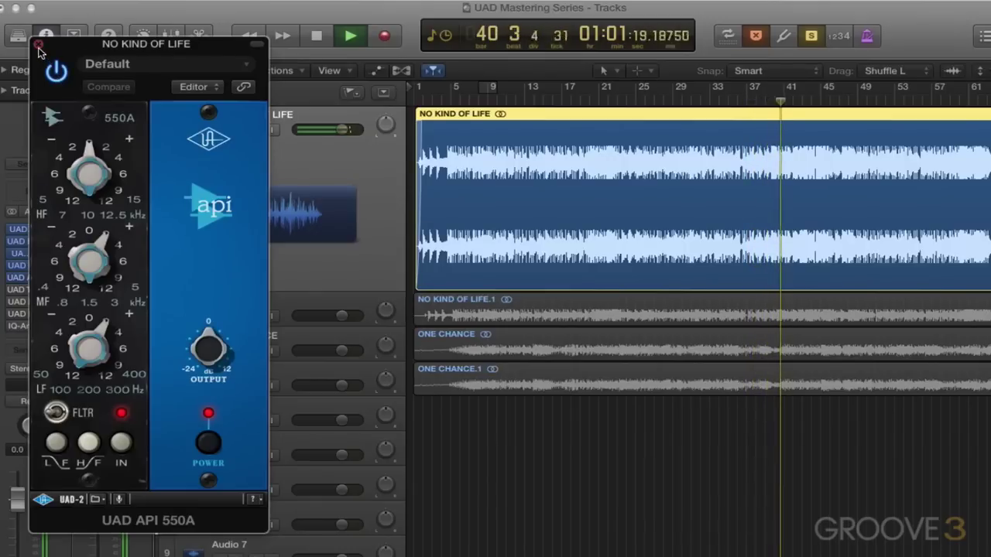
left_click(38, 44)
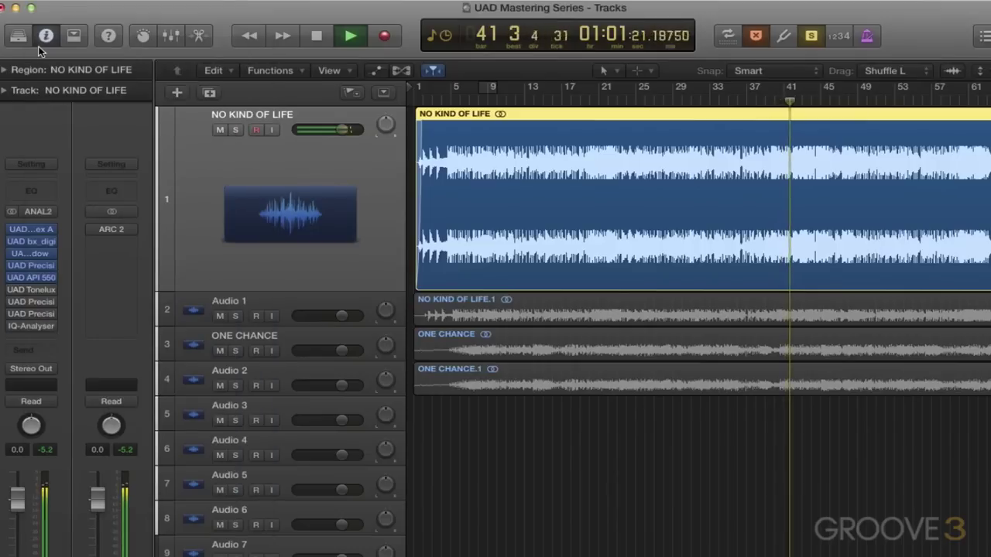
During playback, enable the Tonelux Tilt equalizer on NO KIND OF LIFE and close its window
mouse_move(32, 293)
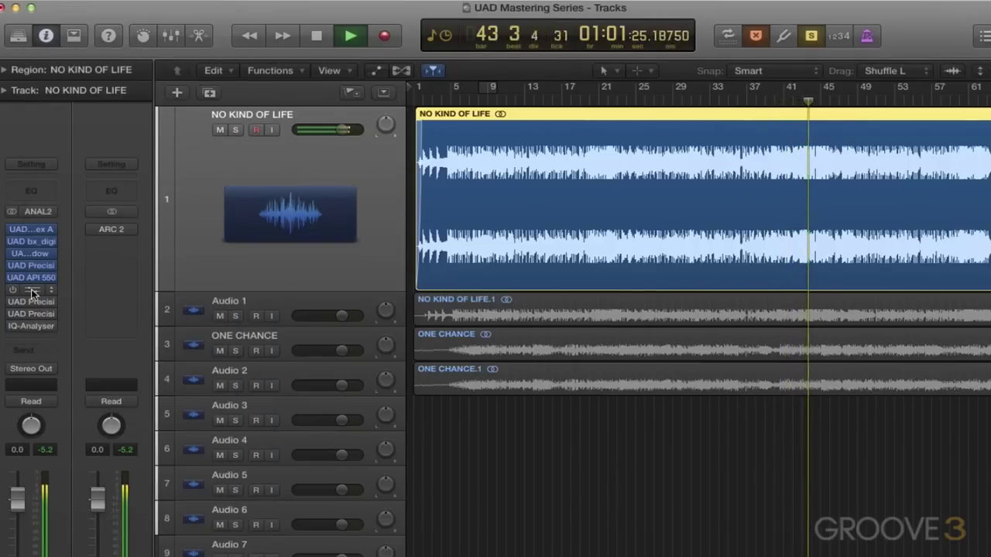
left_click(33, 293)
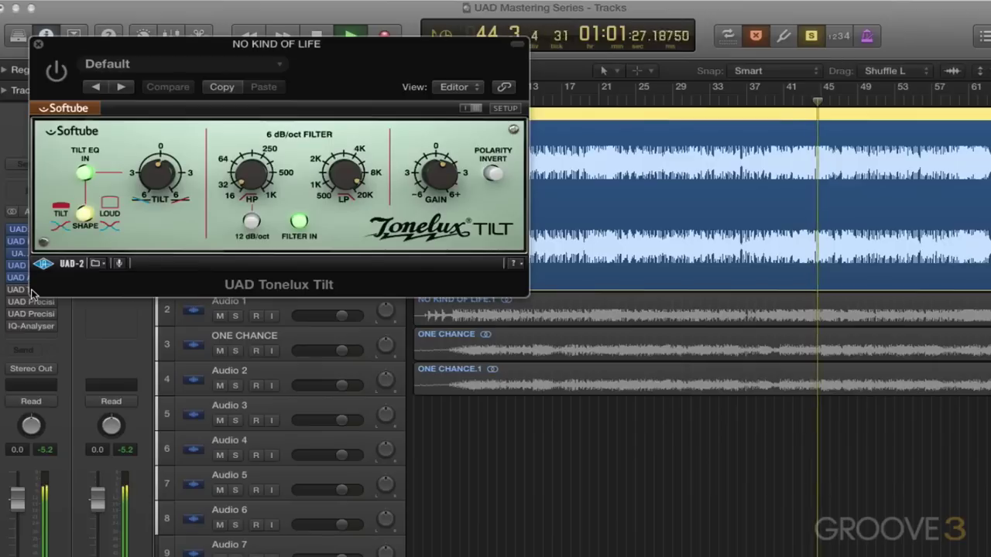
left_click_drag(184, 52, 306, 74)
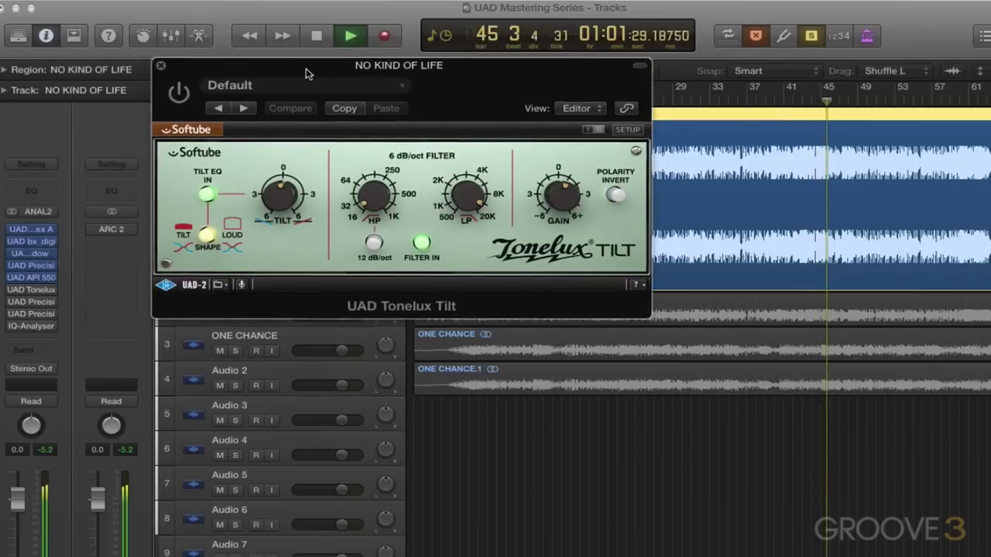
left_click(180, 95)
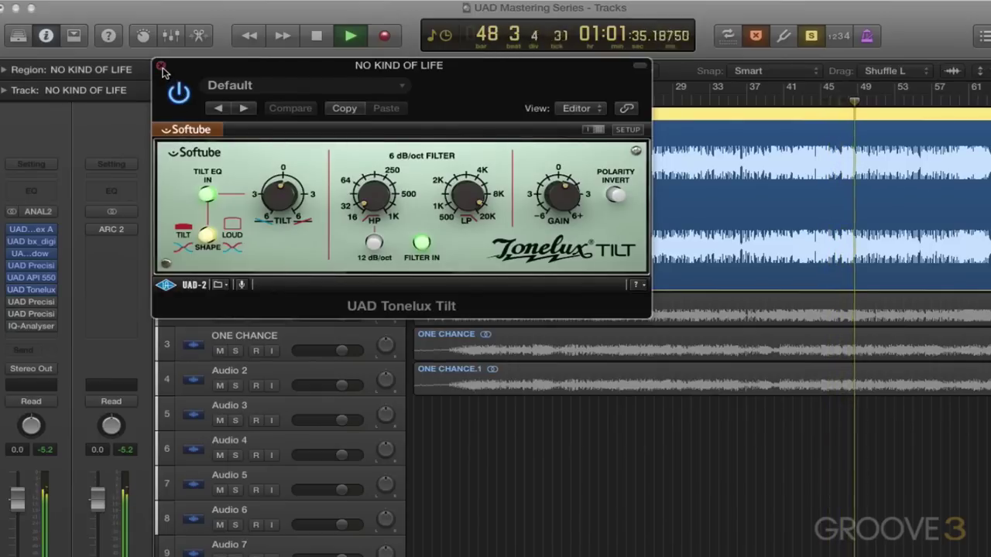
left_click(162, 69)
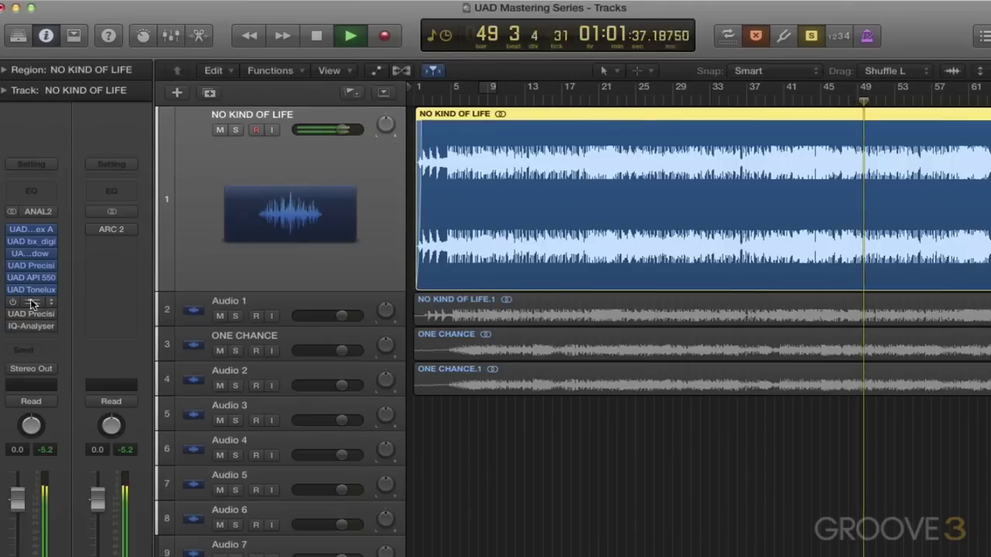
Loop the short section around bar 9 and enable the Precision De-Esser on NO KIND OF LIFE
left_click(32, 302)
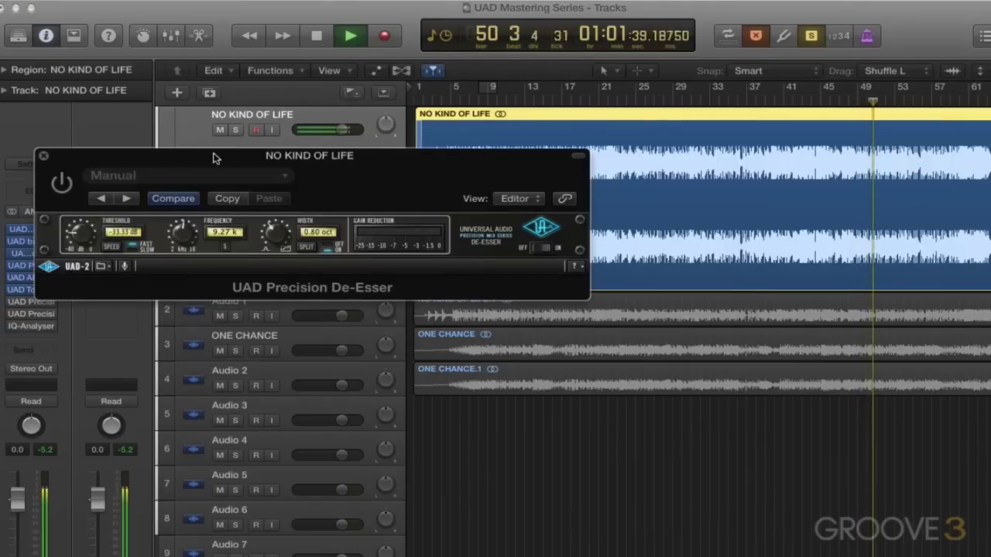
left_click_drag(216, 155, 411, 372)
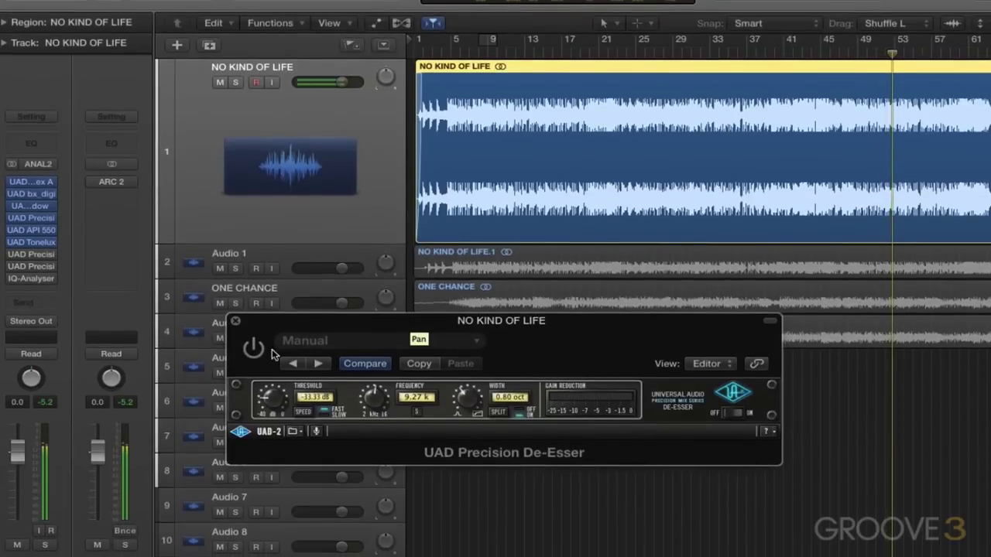
left_click(475, 55)
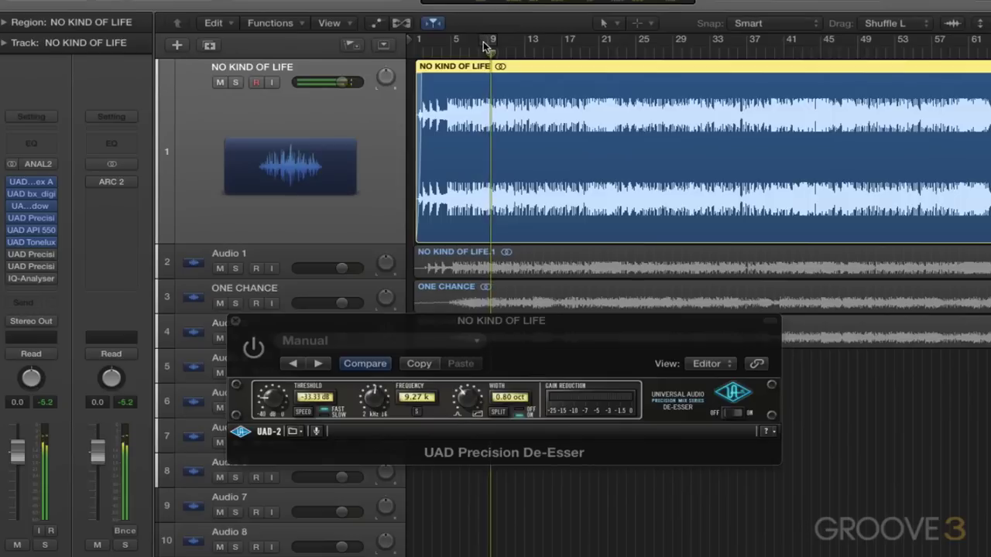
left_click(254, 347)
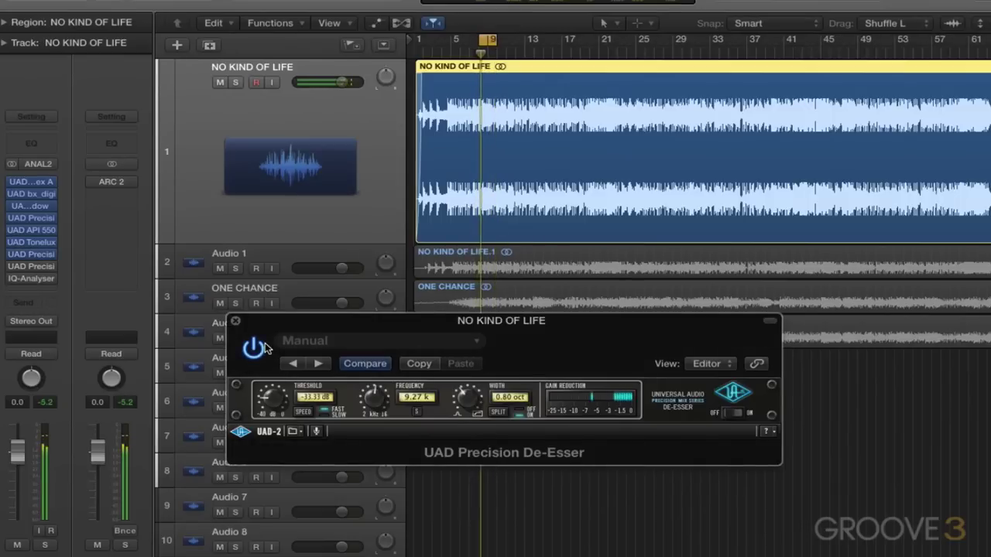
Audition the De-Esser's soloed frequency band and compare the loop with the effect bypassed and active, then close the plug-in
left_click(416, 413)
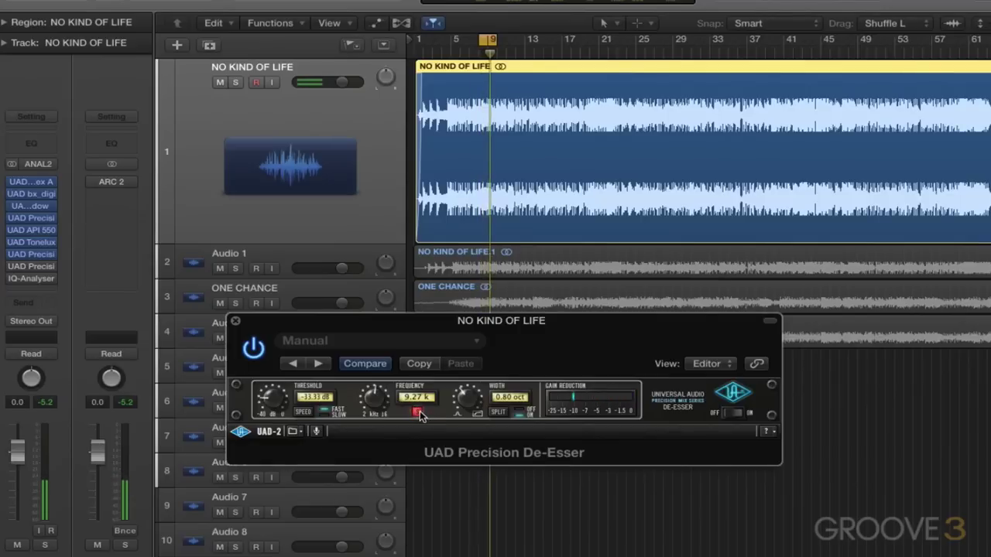
left_click(419, 412)
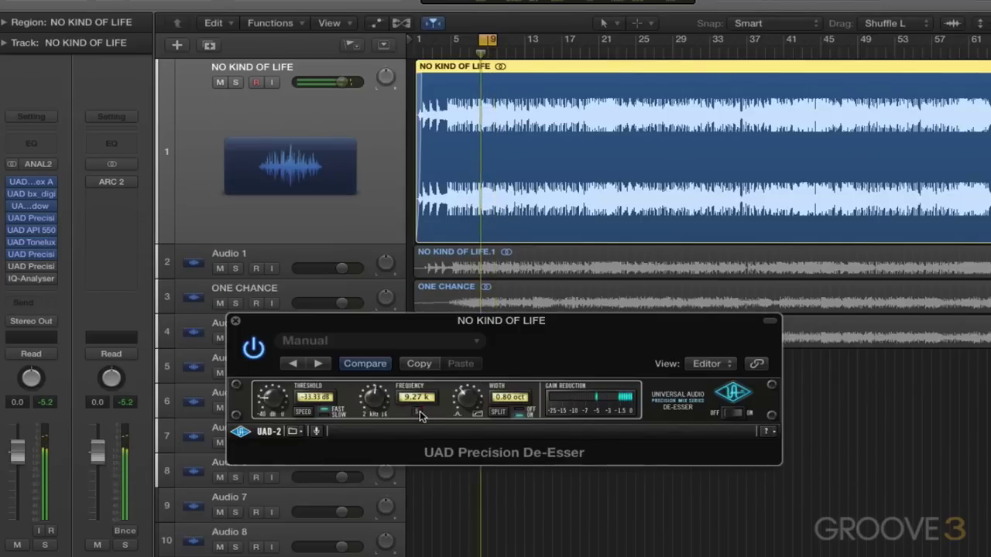
left_click(417, 412)
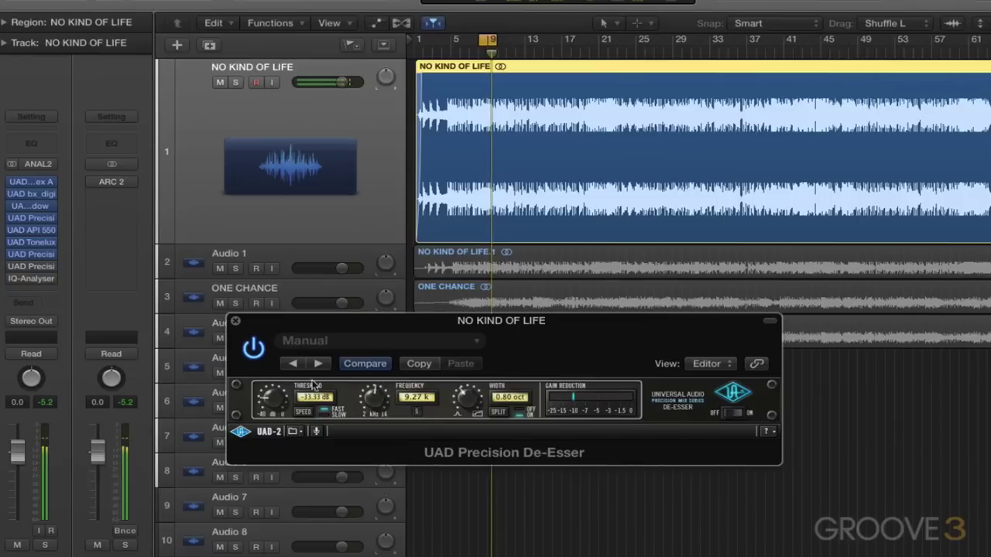
left_click(253, 349)
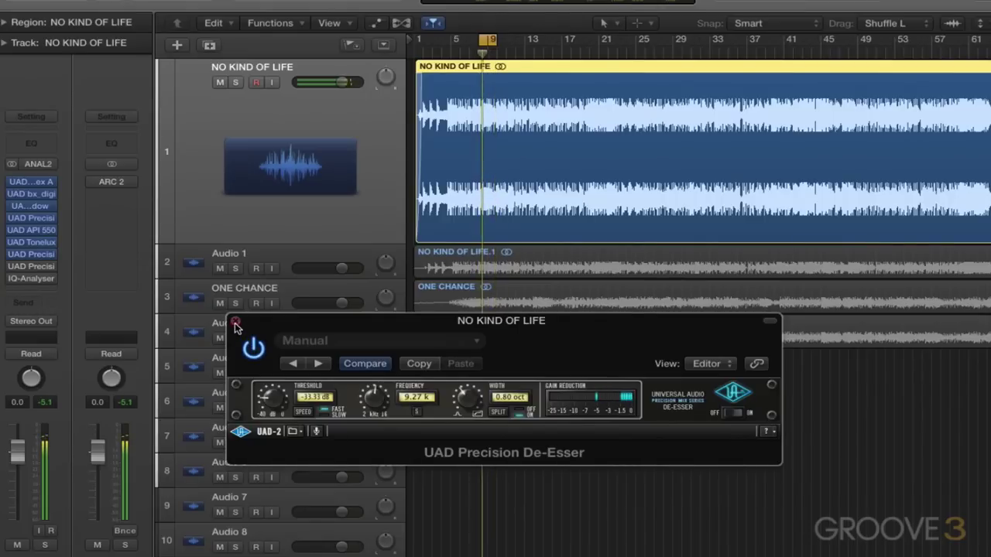
left_click(235, 320)
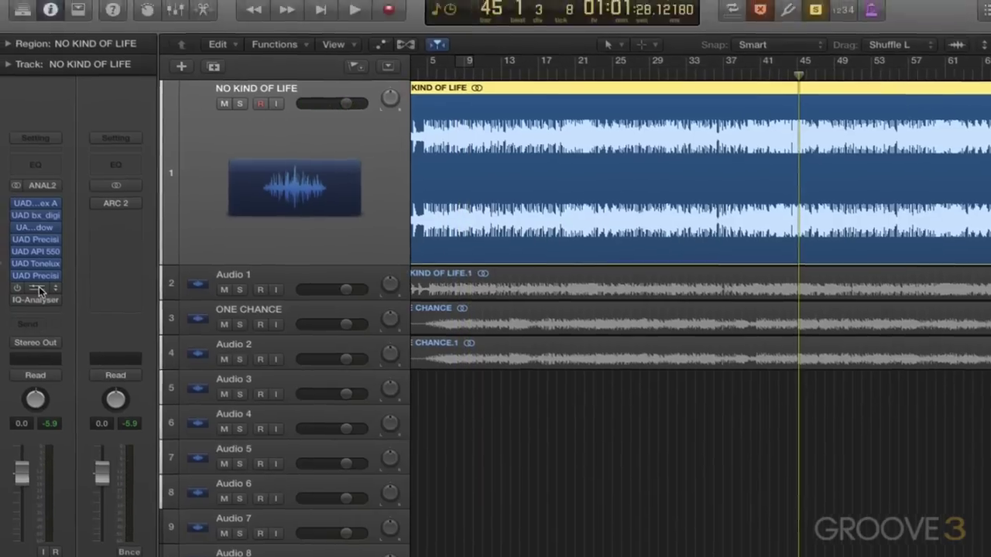
Enable the Precision Limiter on NO KIND OF LIFE during playback, close its window and stop playback
left_click(42, 263)
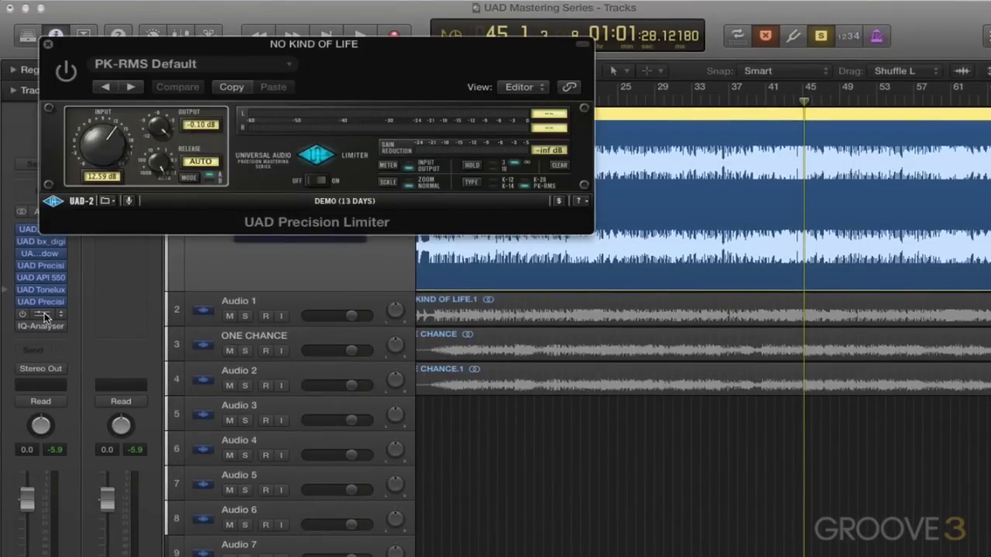
key("space")
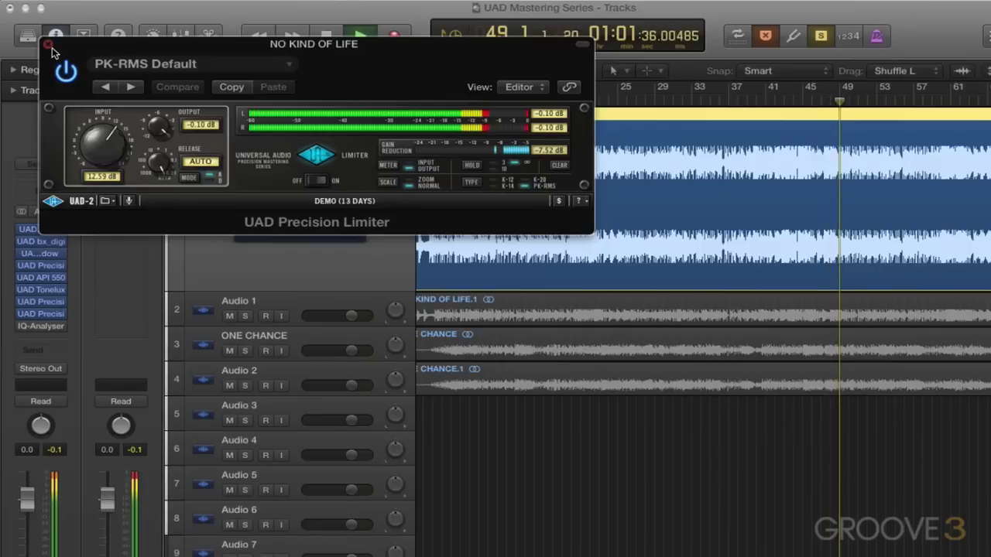
left_click(52, 48)
key("space")
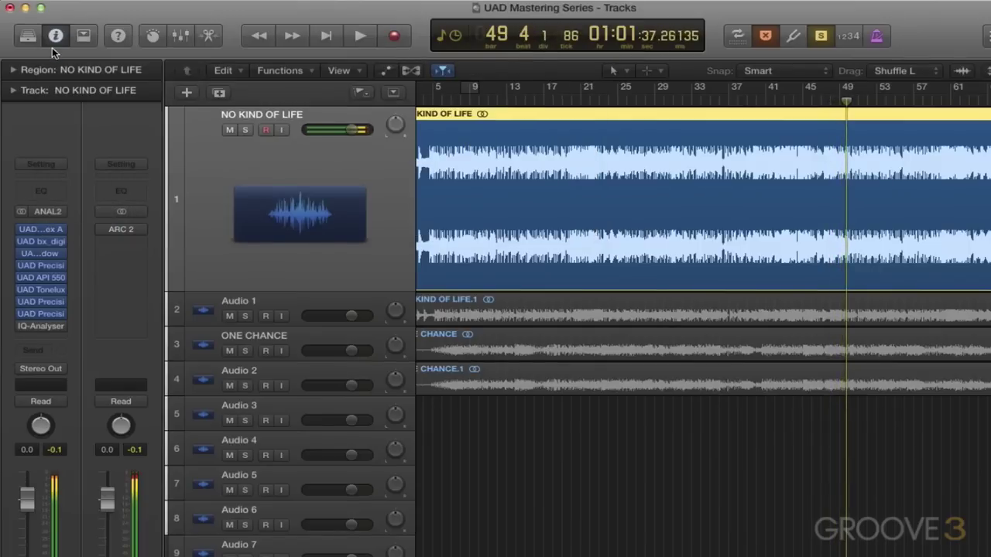
Play the song from the beginning through the full mastering chain, then stop playback
key("Return")
key("space")
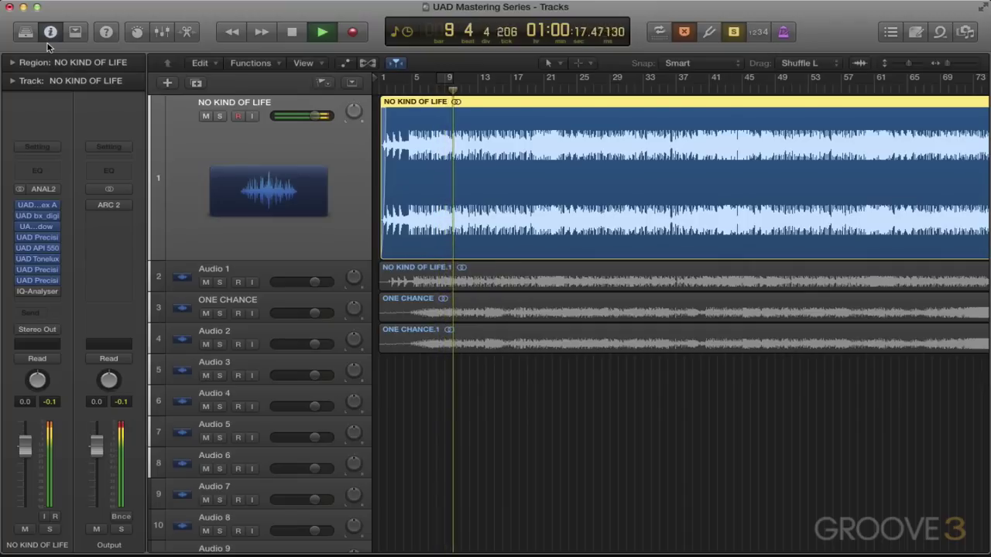
key("space")
Replace the region on Audio 1 with a fresh copy of the NO KIND OF LIFE region
key("super+z")
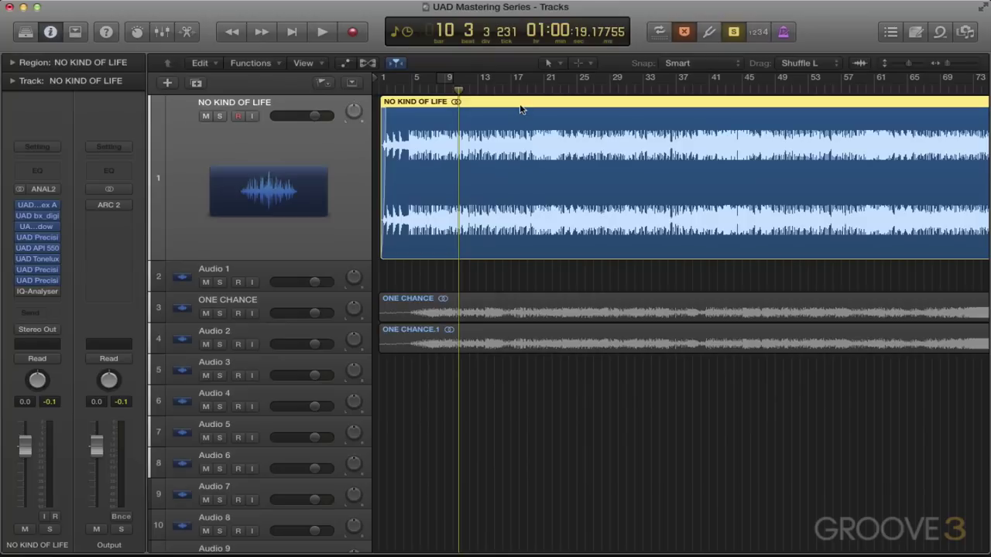
left_click_drag(520, 108, 518, 267)
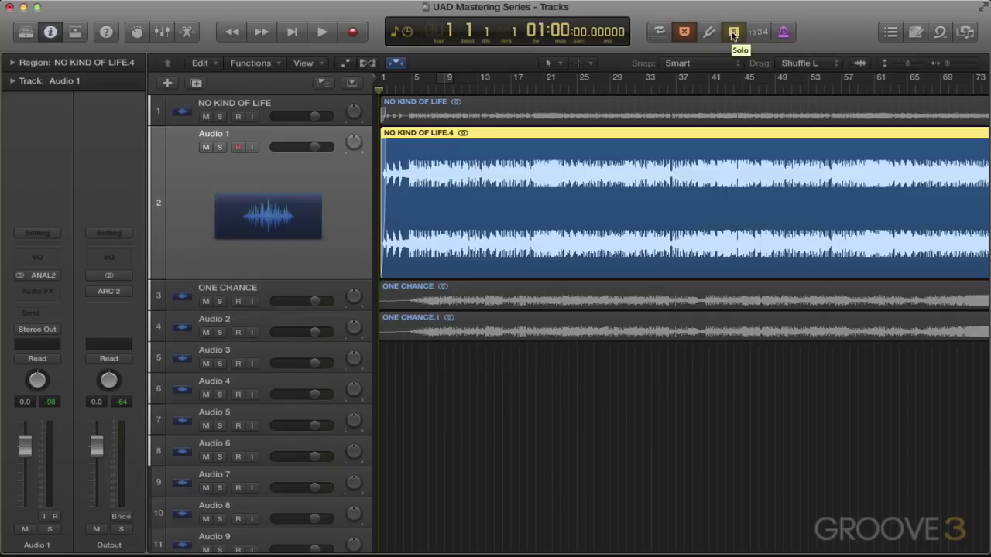
Play the song while alternating between the unprocessed Audio 1 and the mastered NO KIND OF LIFE track, then stop playback
key("space")
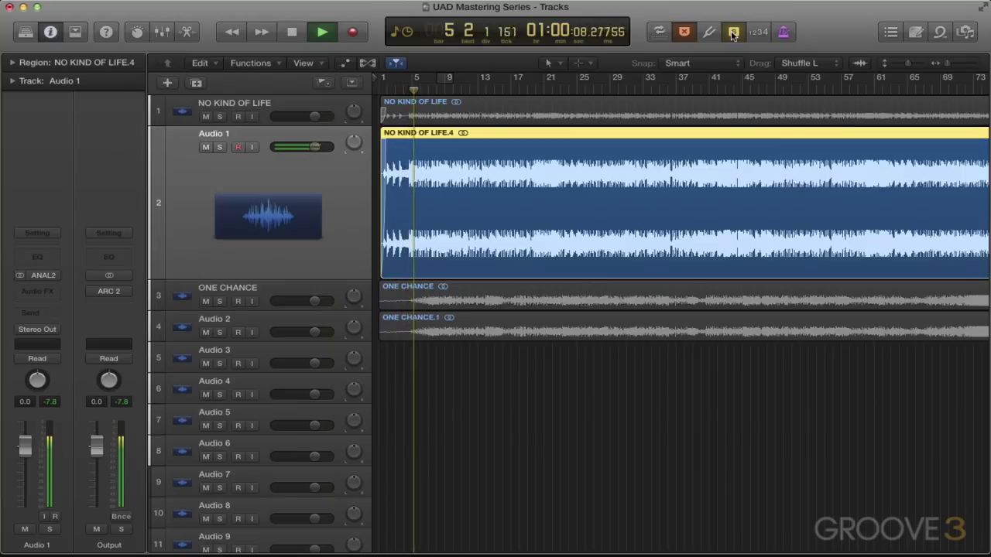
left_click(265, 109)
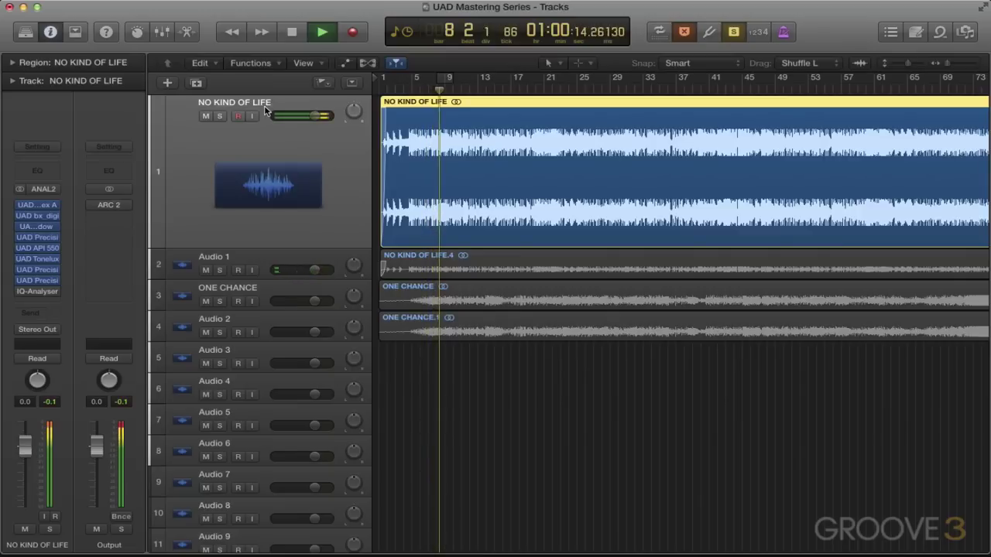
left_click(261, 259)
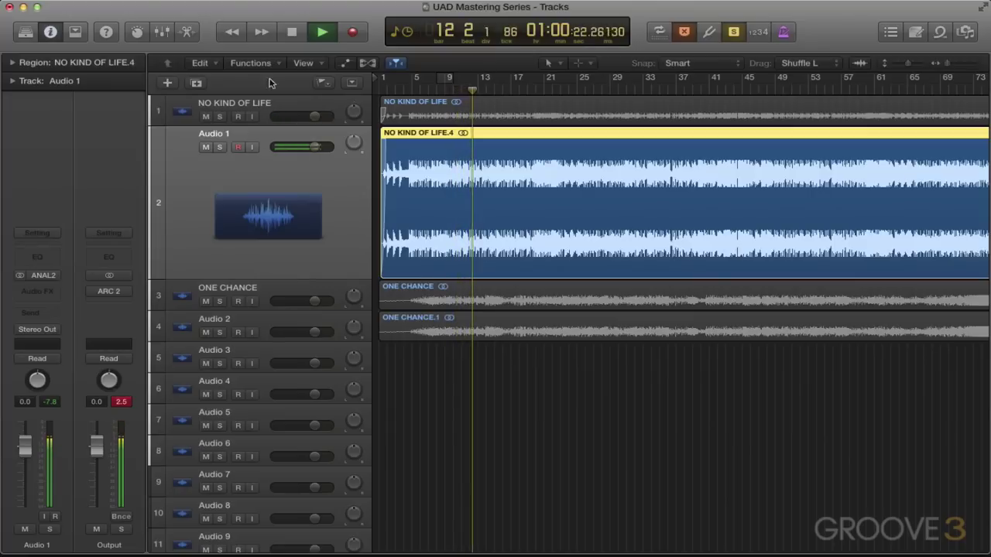
left_click(268, 105)
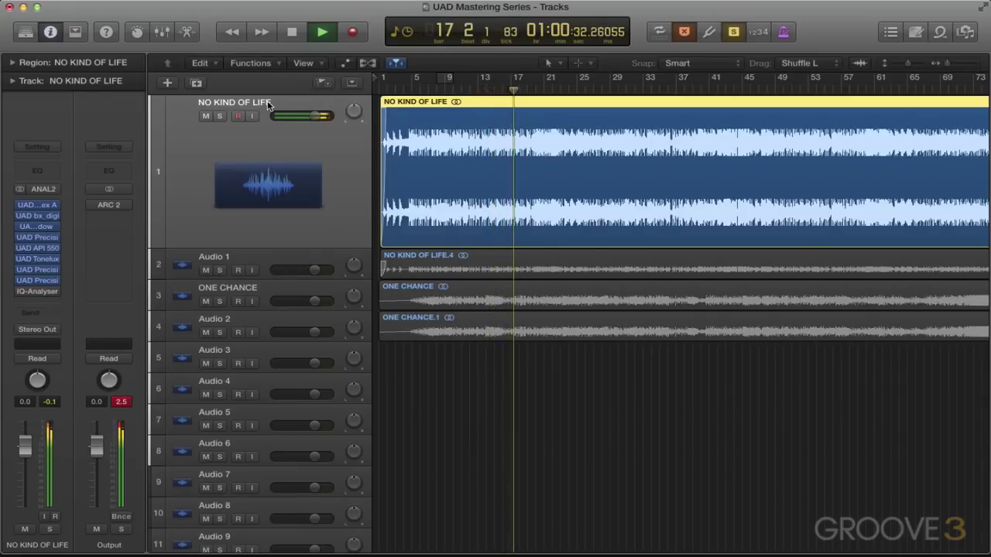
left_click(262, 257)
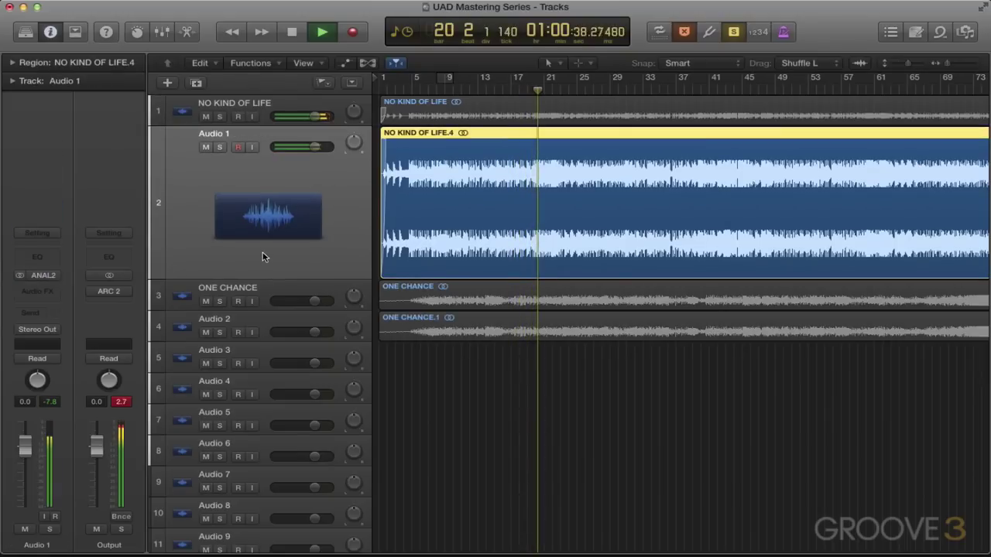
left_click(263, 103)
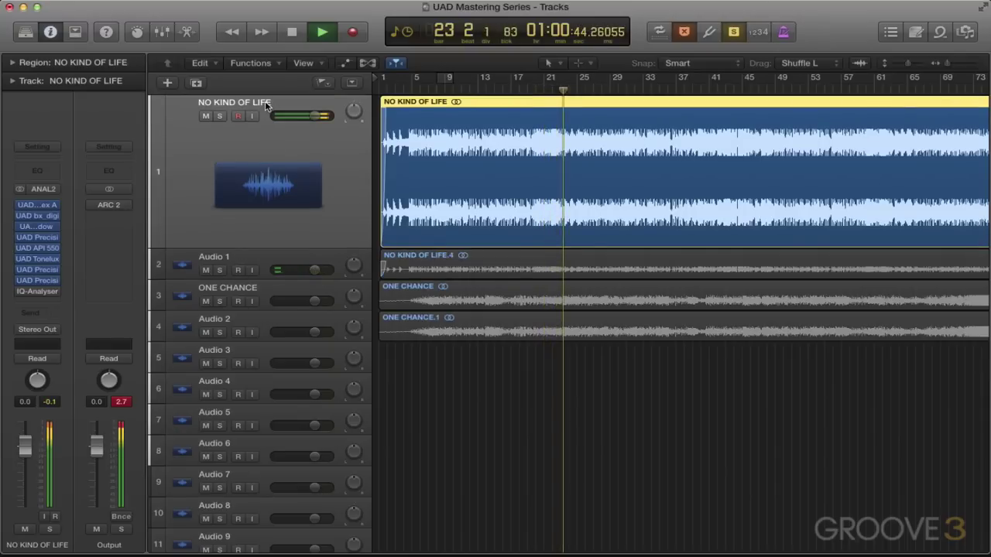
key("space")
Insert the UAD Precision Limiter on Audio 1, play from the beginning and raise the limiter's input to 12.41 dB
left_click(258, 261)
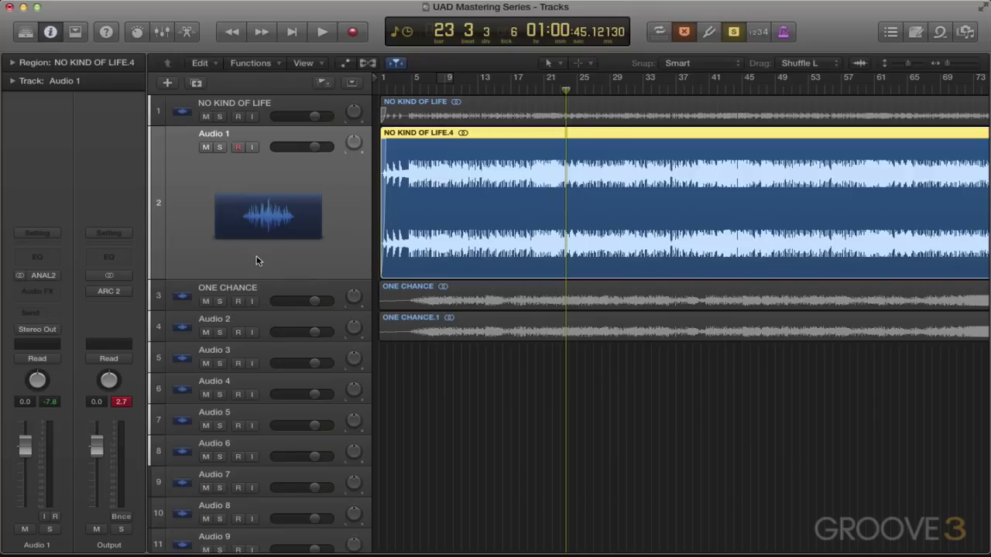
left_click(46, 290)
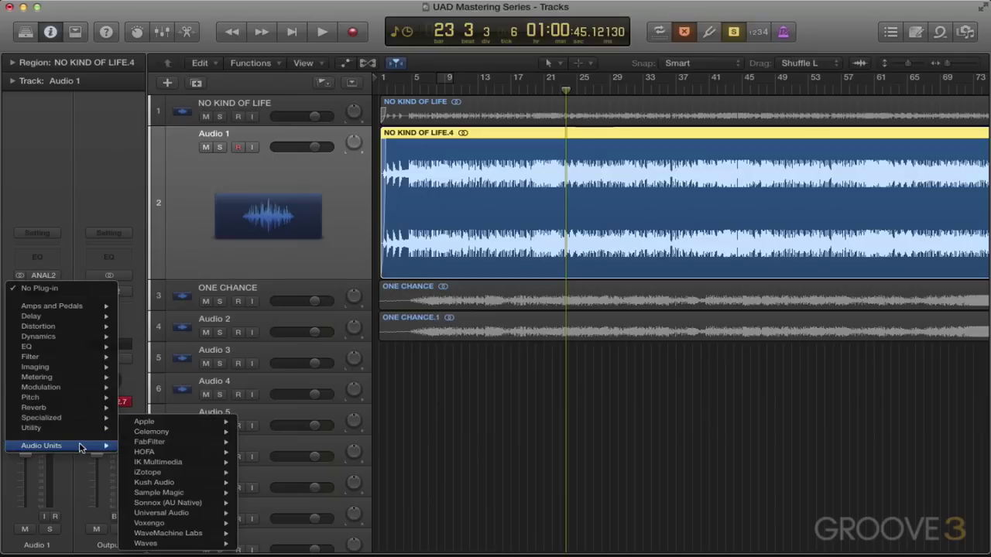
mouse_move(109, 446)
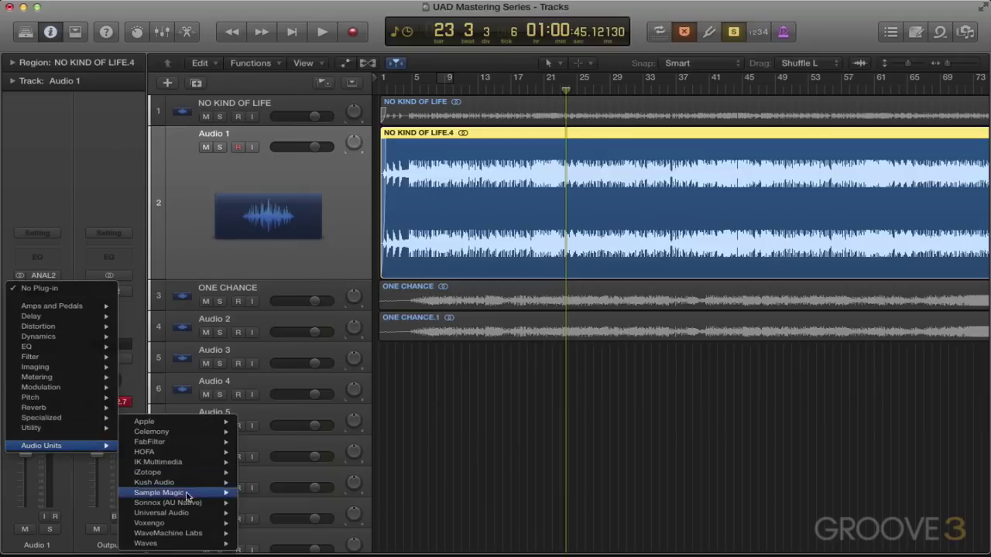
left_click(294, 515)
left_click_drag(310, 46, 697, 356)
key("Return")
key("space")
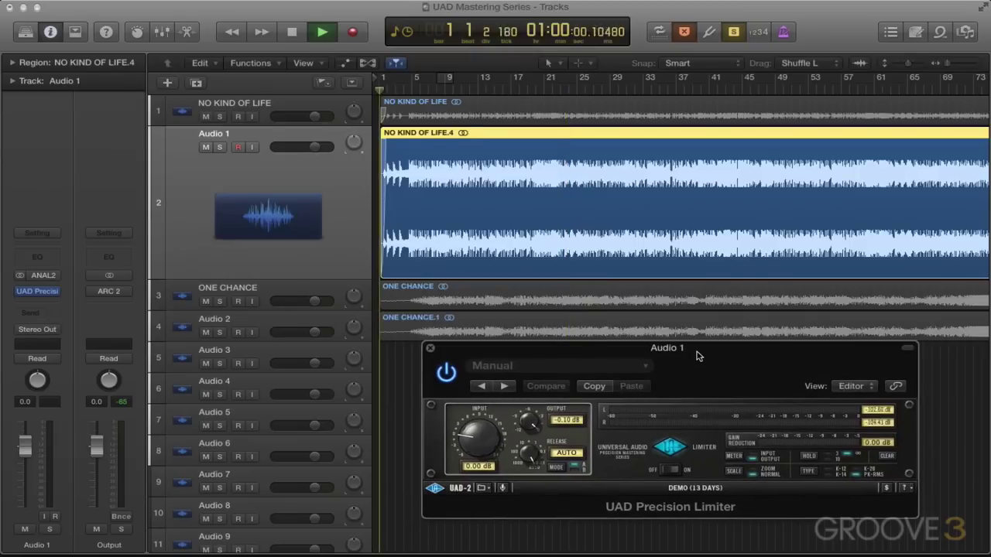
Close the limiter window and compare the limited Audio 1 with the mastered NO KIND OF LIFE track during playback
key("Up")
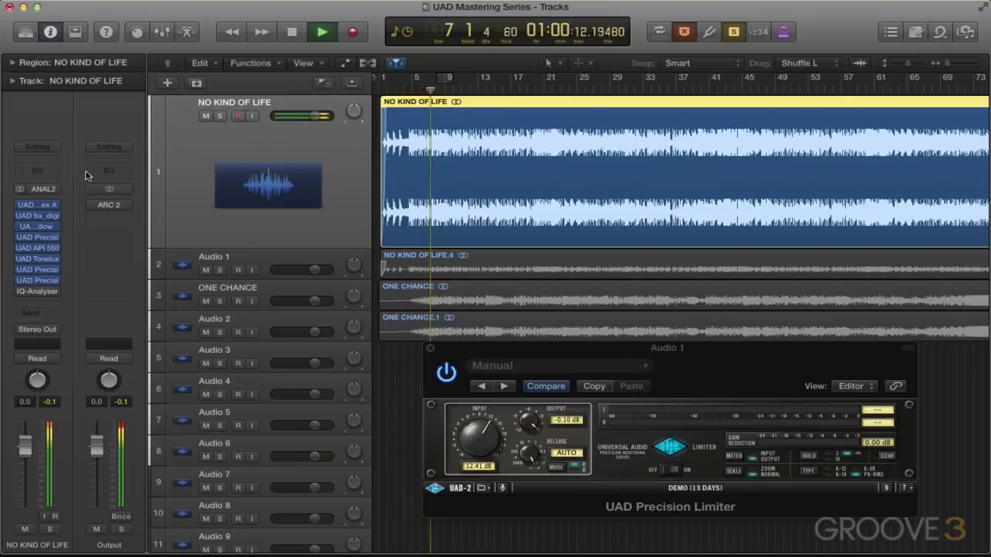
left_click(431, 348)
left_click(266, 260)
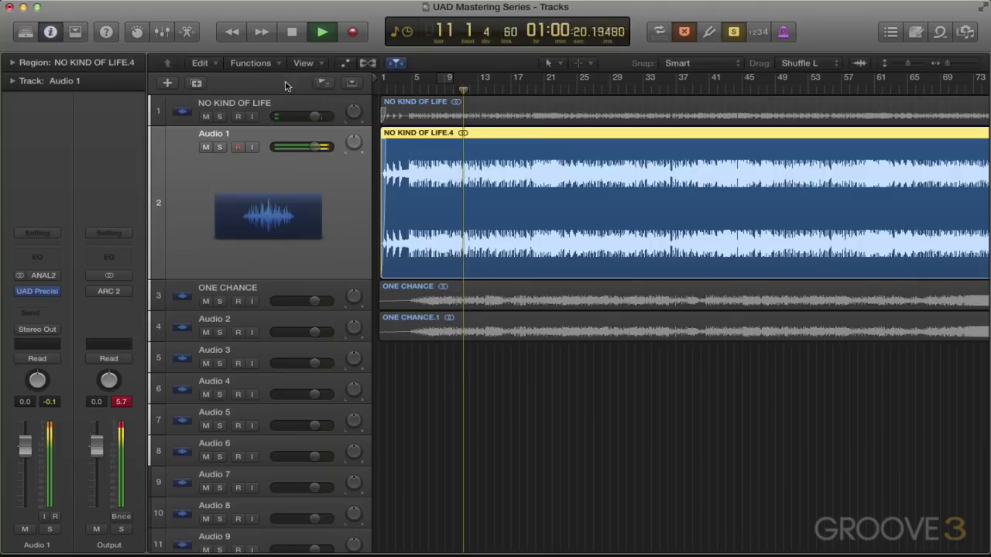
left_click(269, 103)
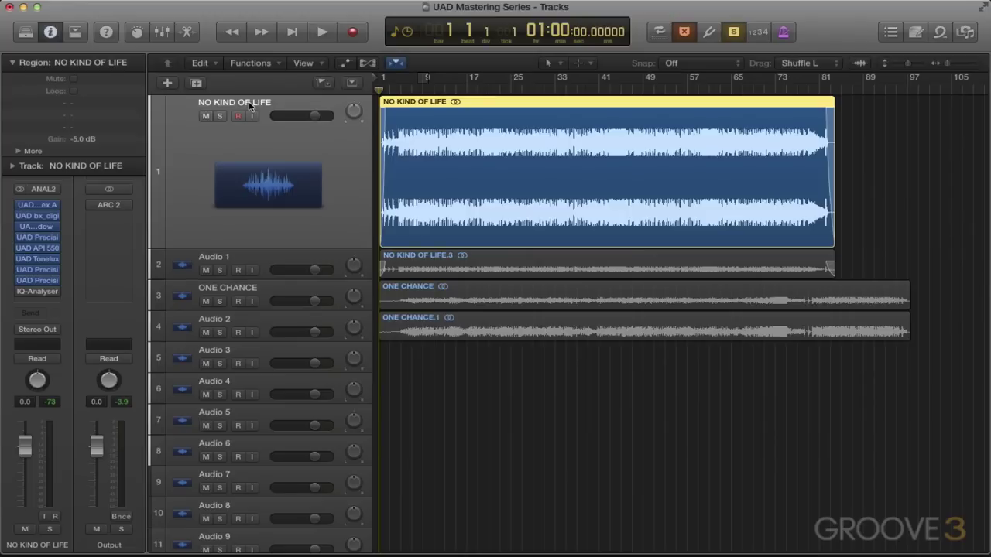
Show the mixer to view the plug-in chains across the tracks, then hide it
key("x")
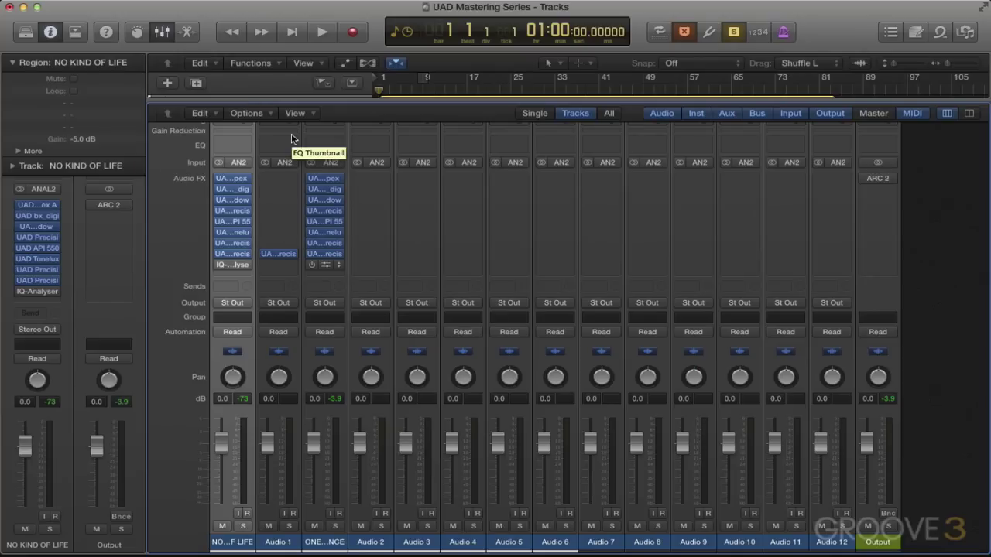
key("x")
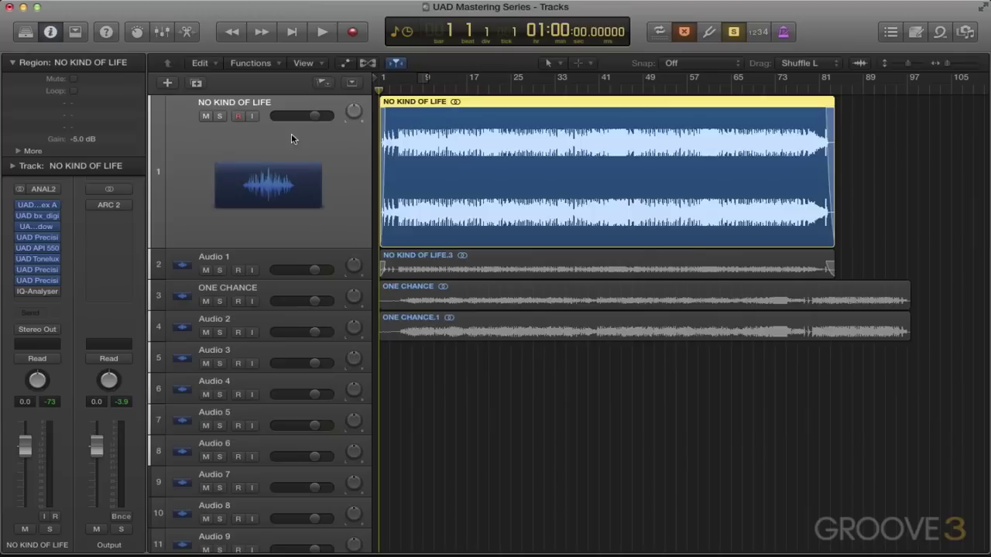
Play the ONE CHANCE track from the beginning with its plug-in chain bypassed and enable the UAD Ampex ATR-102
left_click(257, 292)
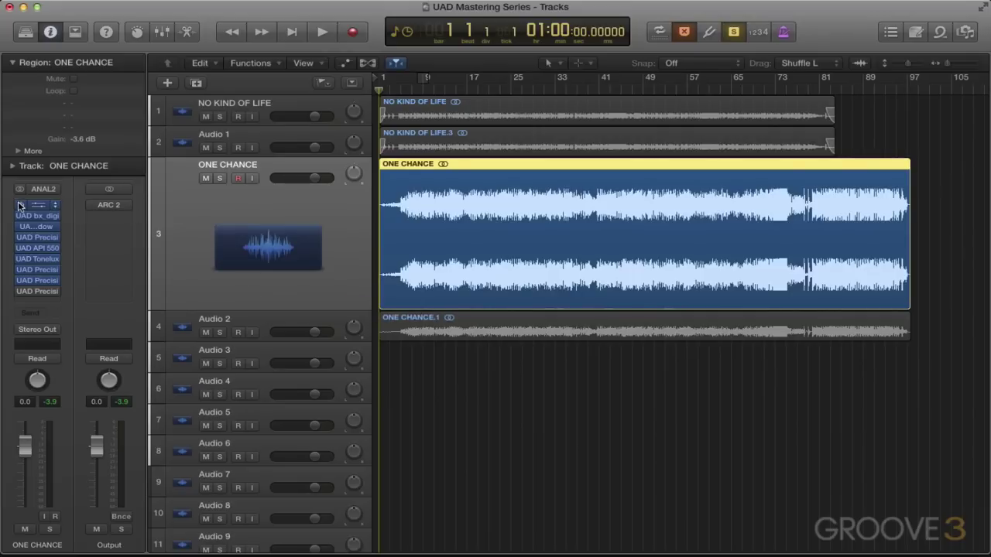
key("space")
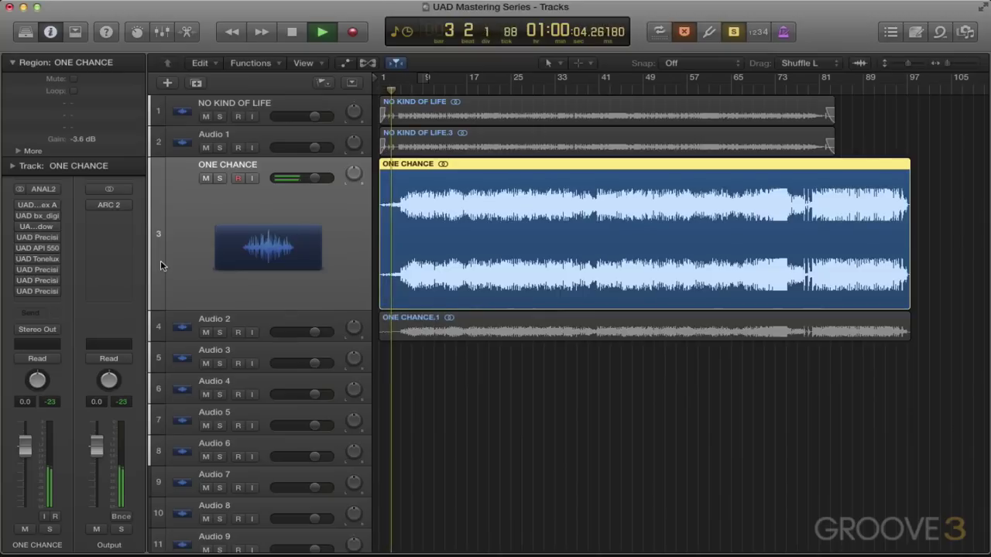
left_click(43, 205)
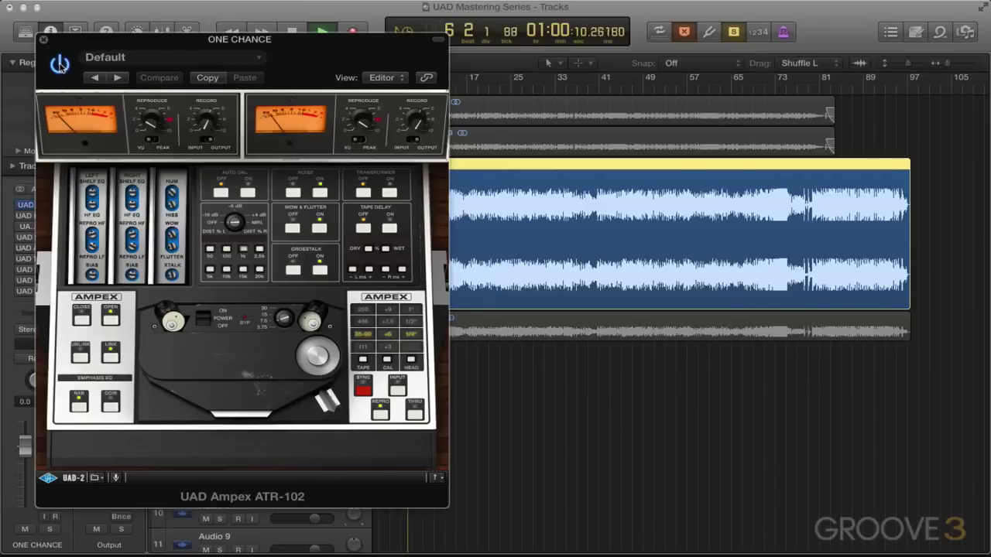
left_click(43, 41)
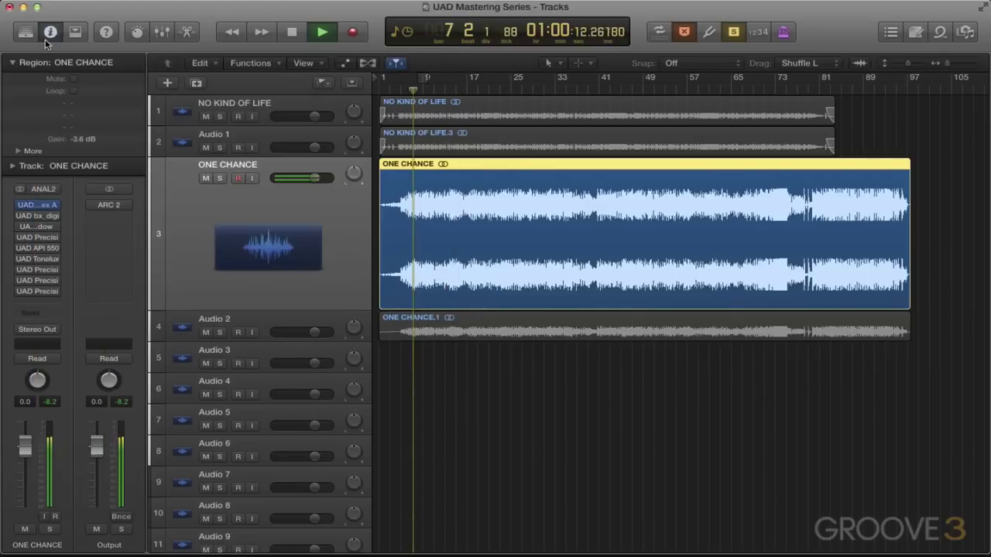
Enable the UAD bx_digital V2 equalizer and the UAD Shadow Hills Mastering Compressor on ONE CHANCE during playback
left_click(36, 216)
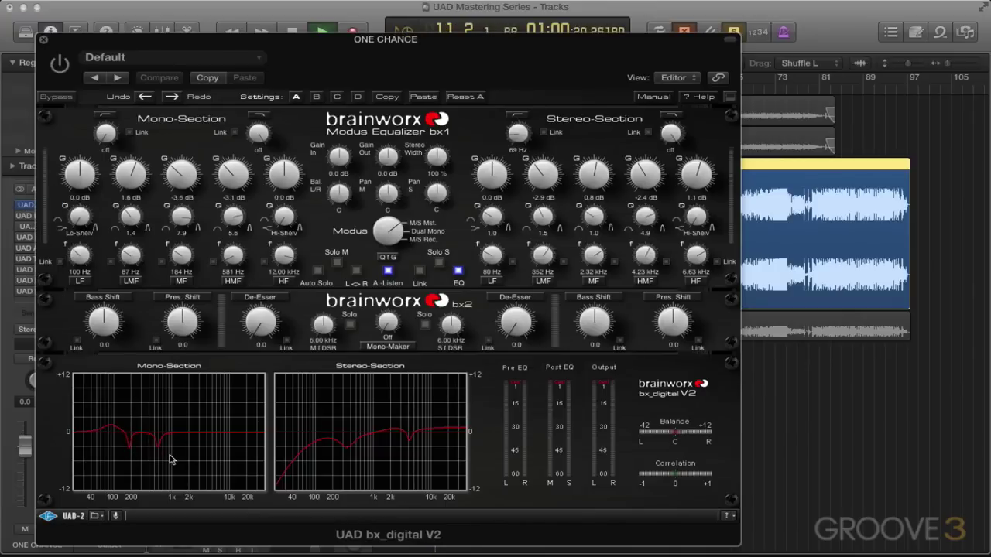
left_click(58, 71)
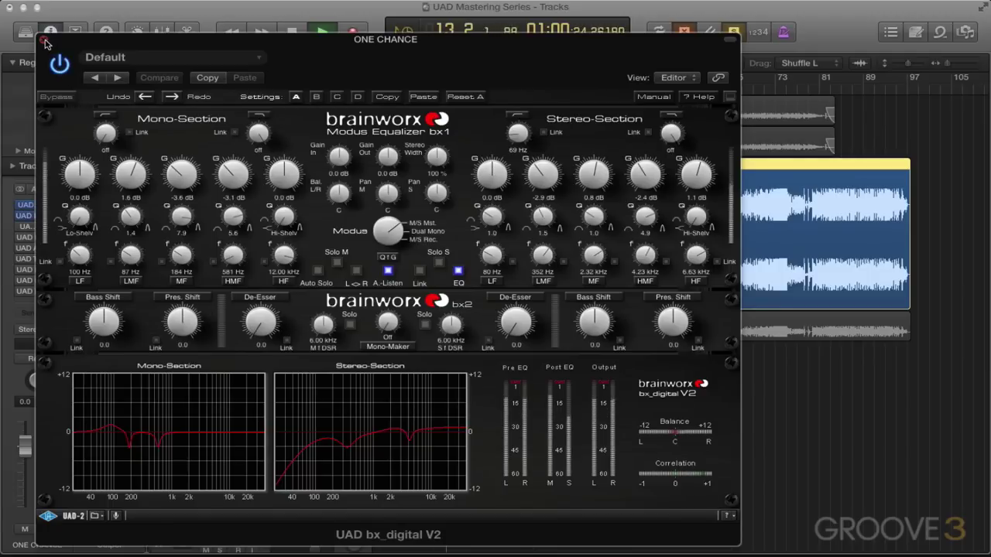
left_click(44, 40)
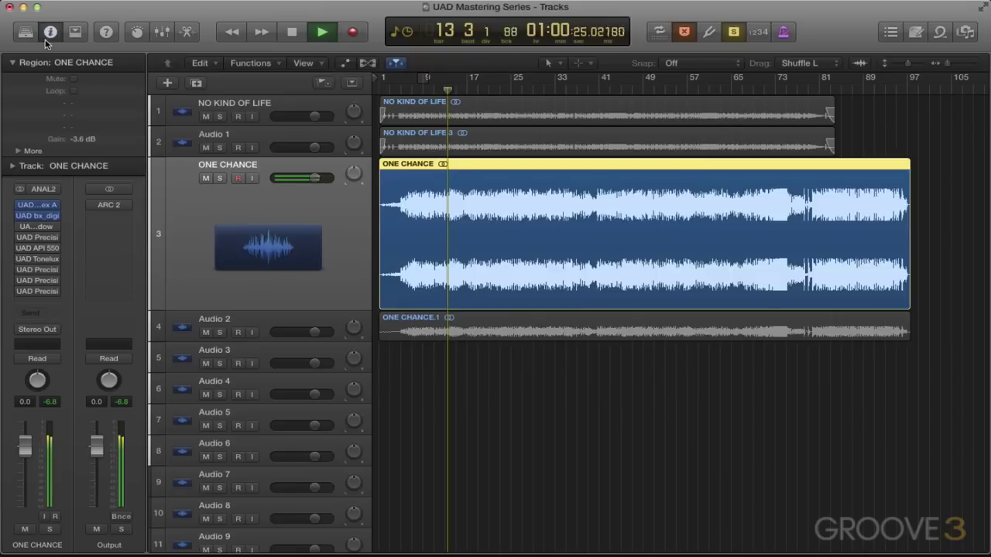
left_click(38, 227)
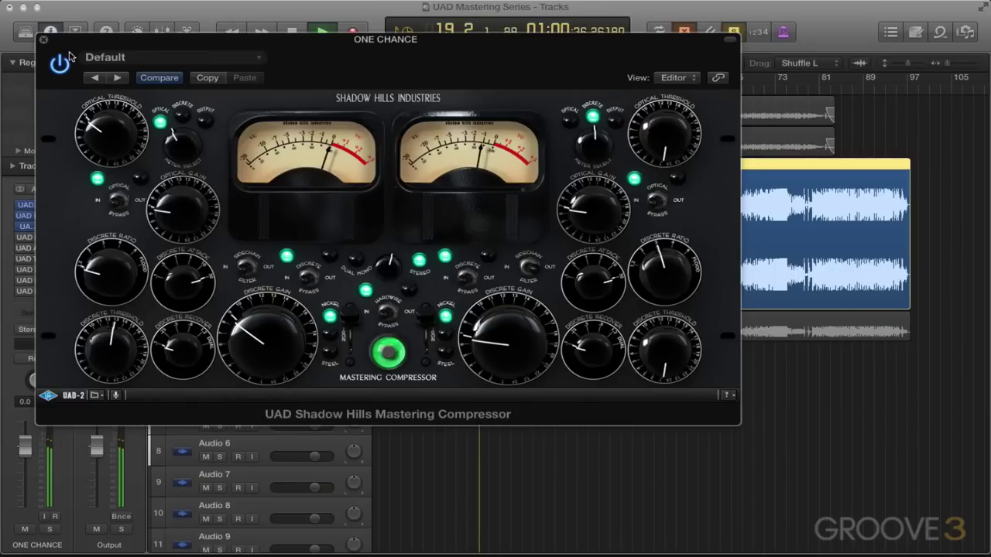
left_click(35, 210)
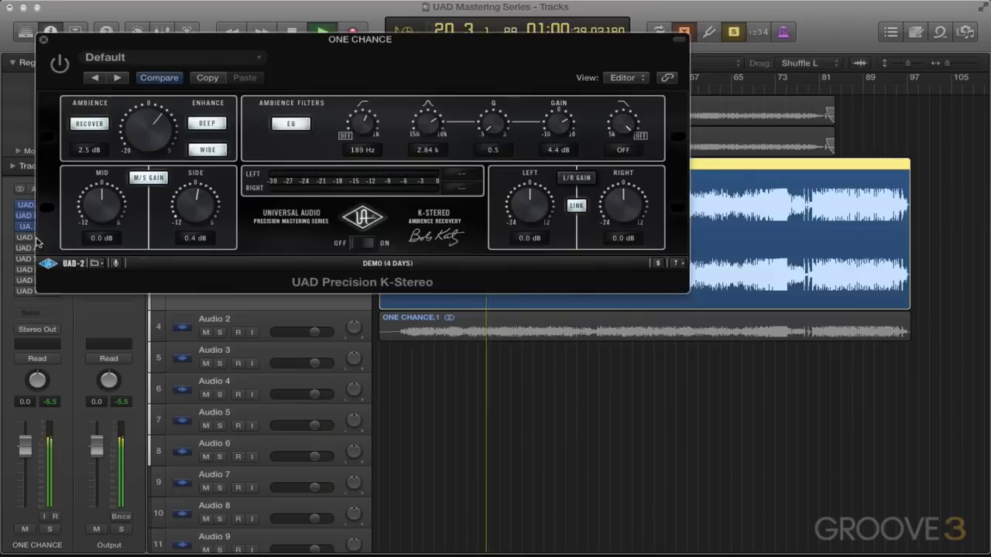
Enable the UAD Precision K-Stereo on ONE CHANCE, setting the side gain to 0.1 dB and the ambience high-pass filter to 83.4 Hz
left_click(37, 237)
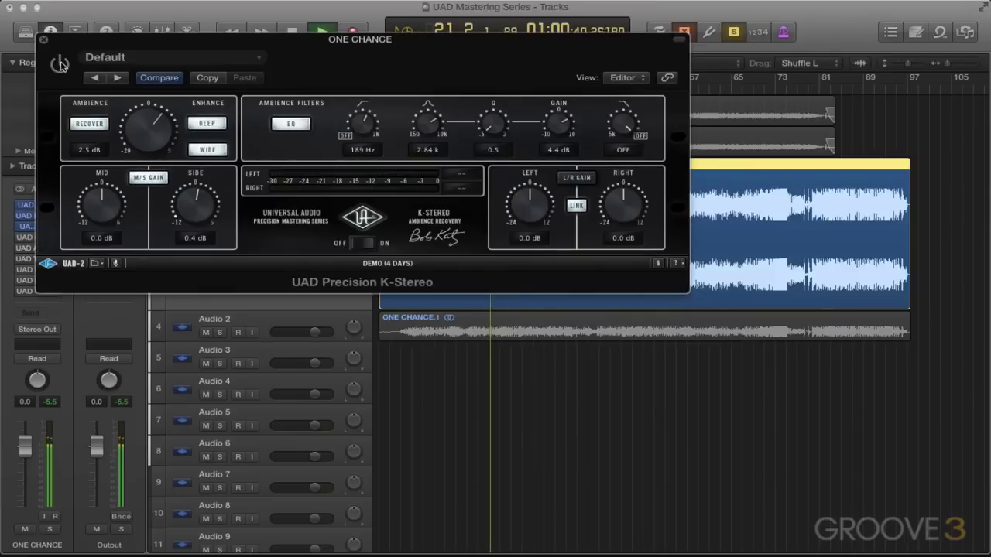
left_click(59, 63)
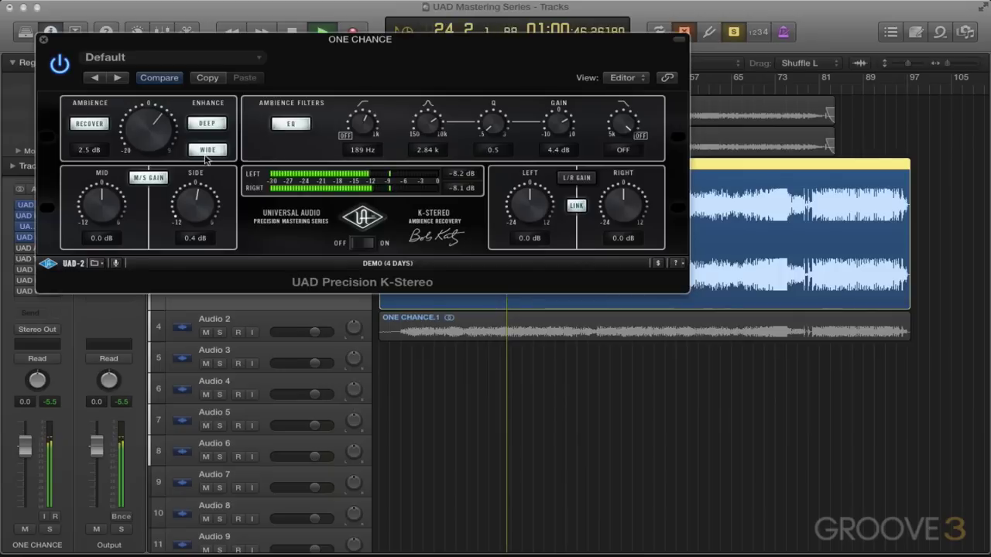
scroll(196, 192, "down", 3)
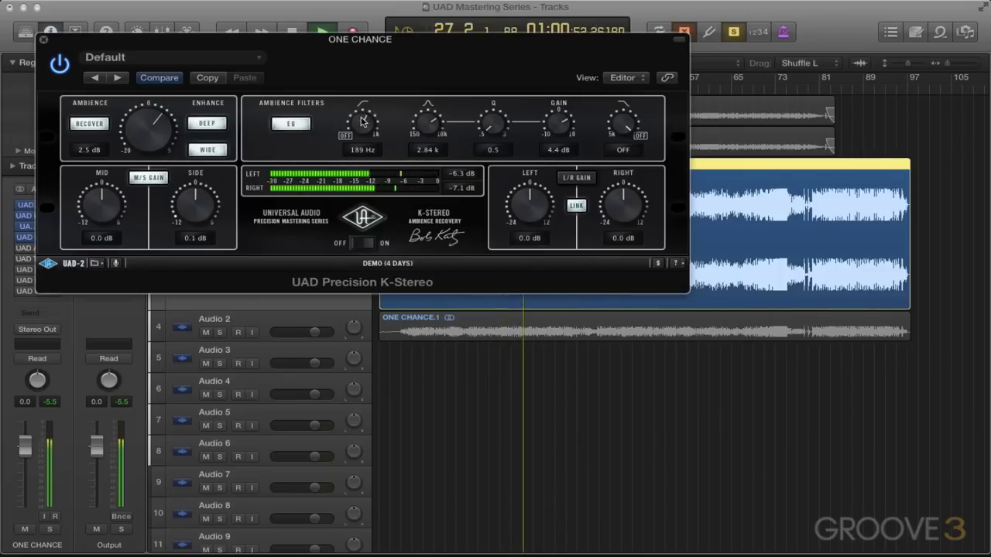
scroll(358, 122, "down", 5)
scroll(358, 122, "up", 2)
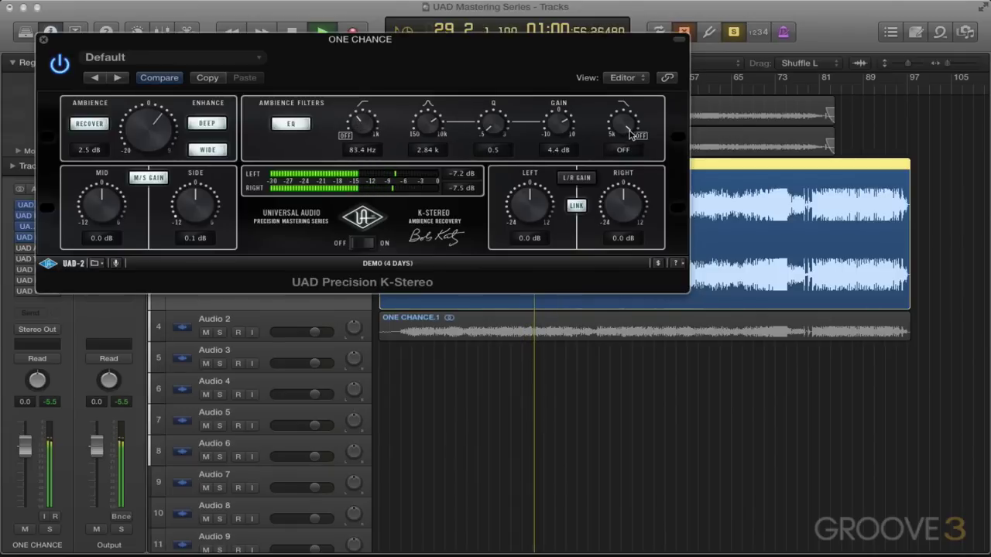
scroll(633, 129, "down", 1)
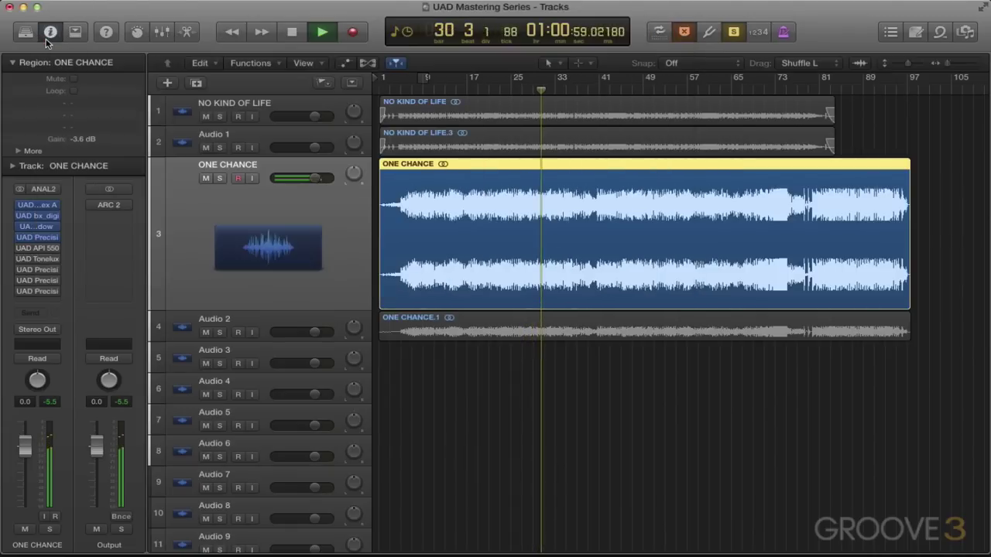
left_click(45, 39)
Enable the UAD API 550A and the UAD Tonelux Tilt on ONE CHANCE, closing each plug-in window
left_click(37, 247)
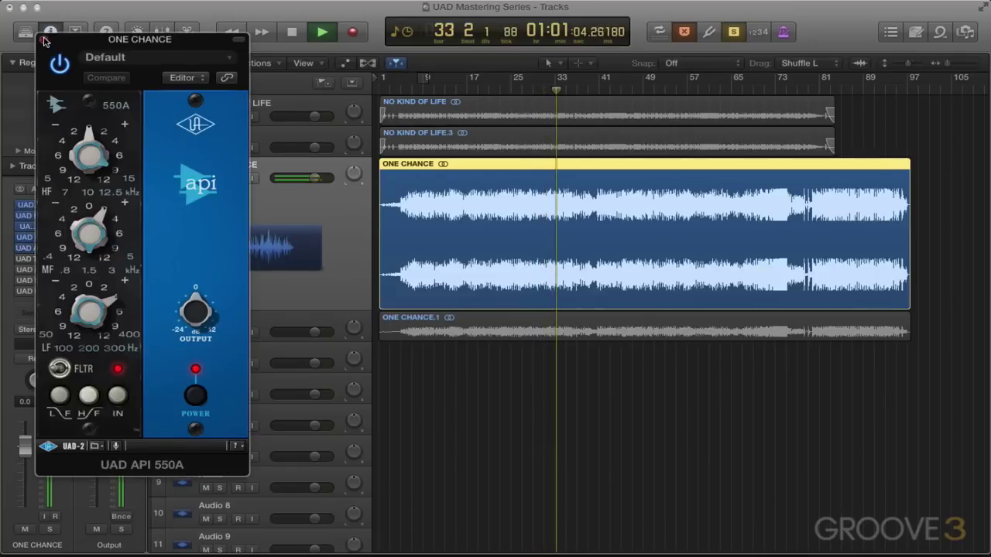
left_click(44, 39)
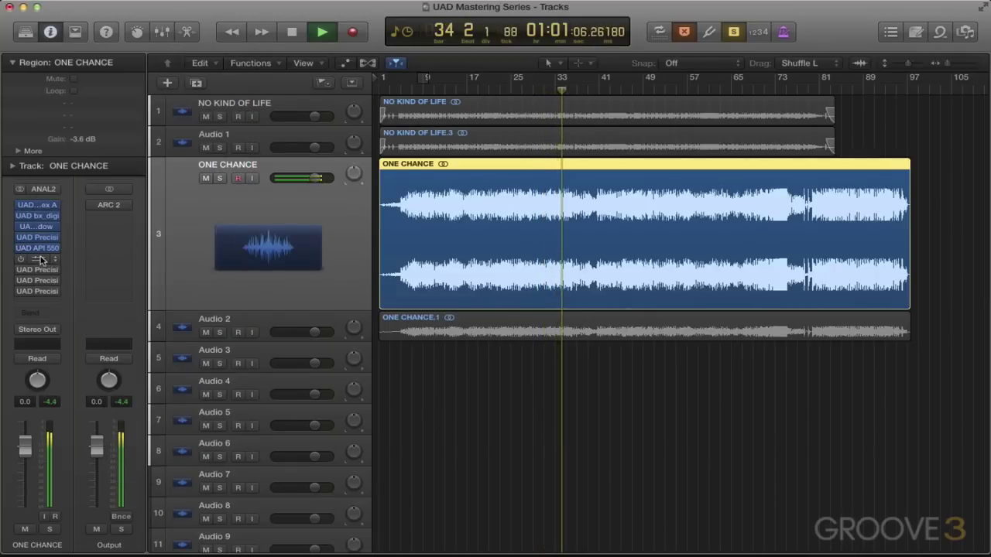
left_click(39, 258)
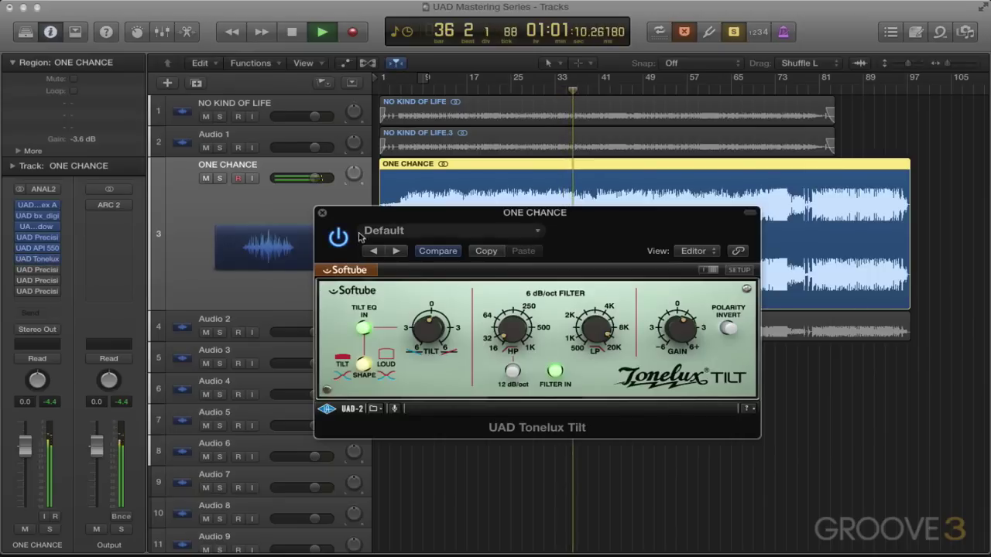
left_click(323, 213)
Enable both UAD Precision De-Essers on ONE CHANCE, the 6.67 kHz one and the 10.48 kHz one, closing each plug-in window
left_click(37, 270)
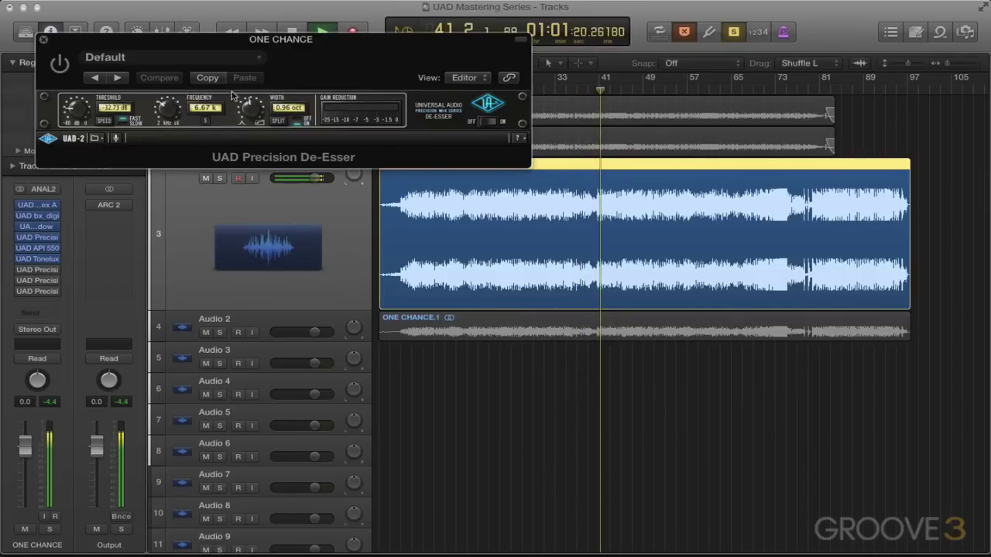
left_click(62, 66)
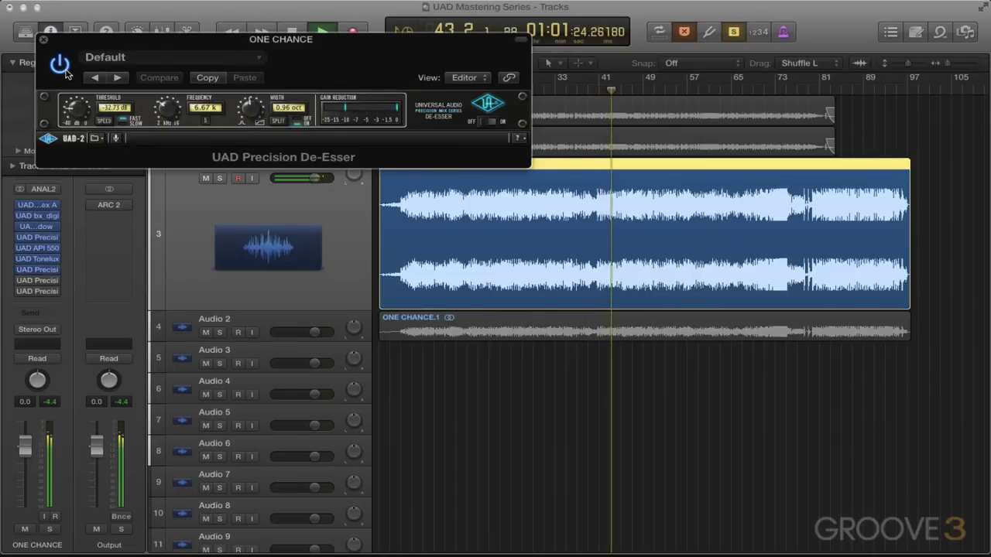
left_click(43, 39)
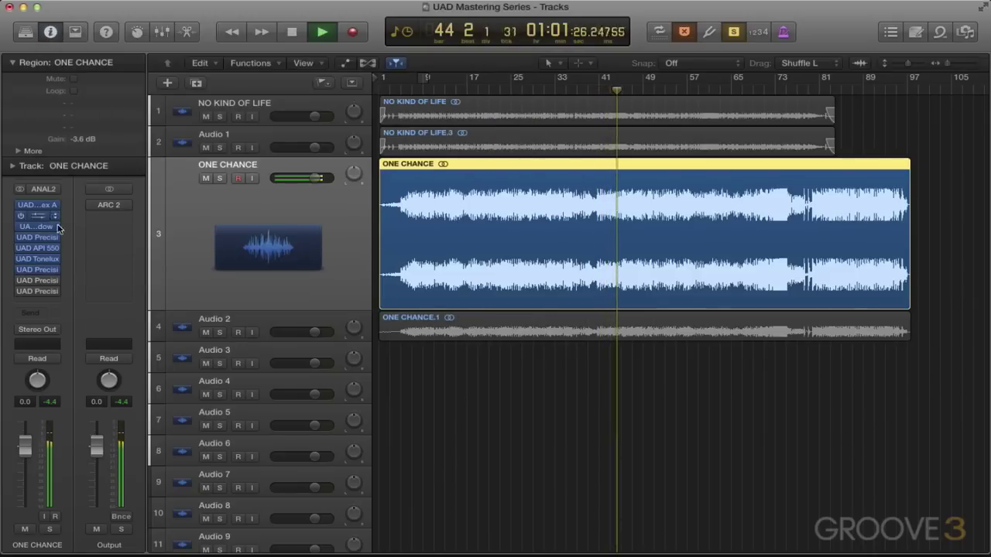
left_click(42, 282)
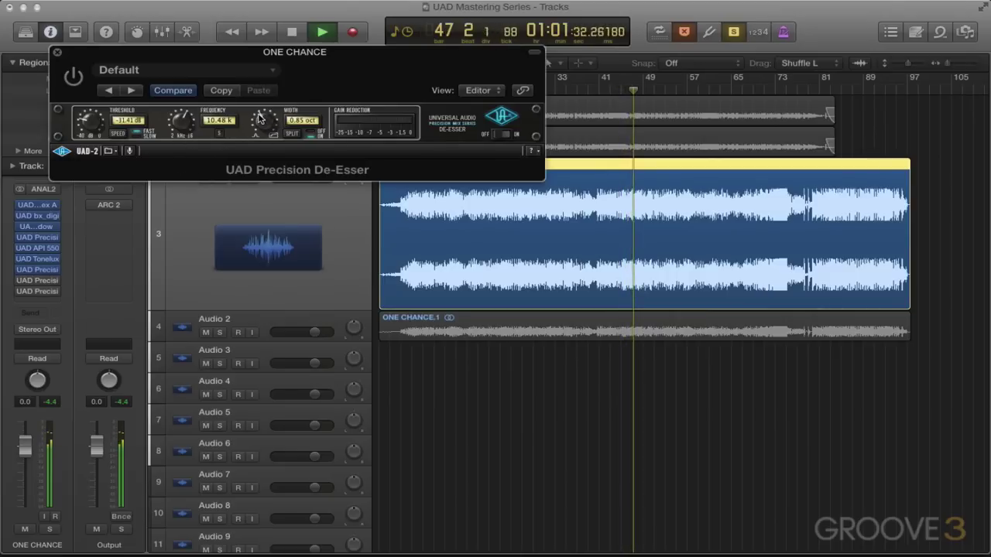
left_click(73, 77)
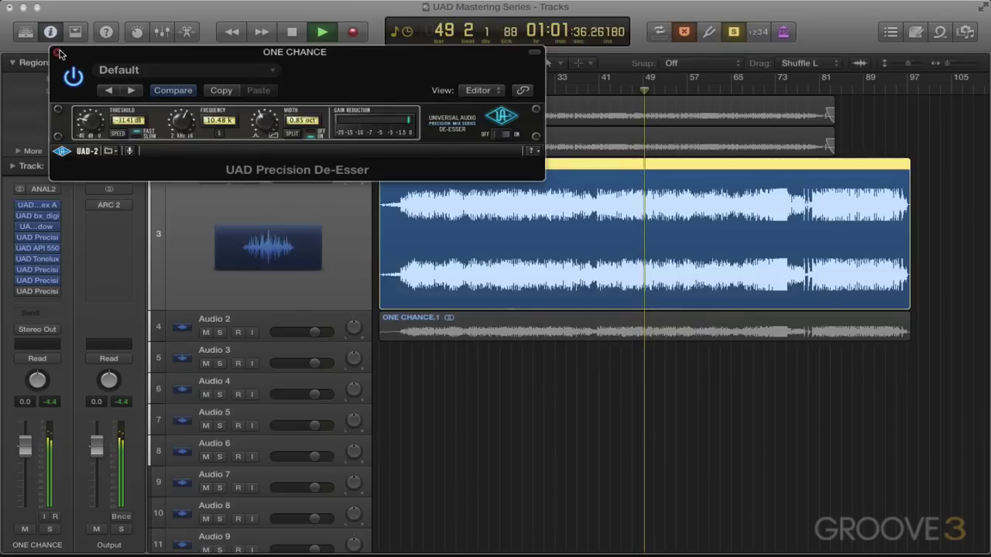
left_click(58, 52)
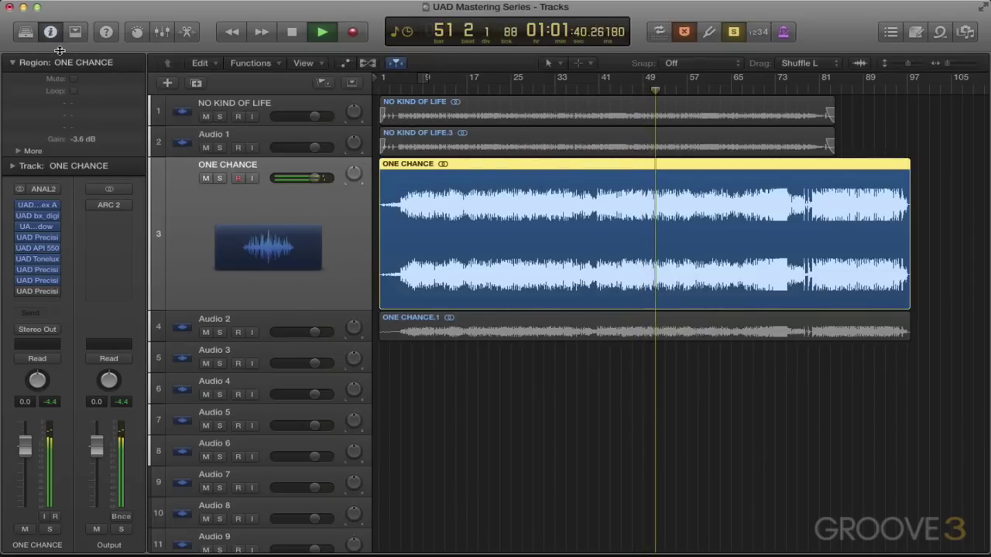
Enable the UAD Precision Limiter on ONE CHANCE, play from the beginning, lower its input to 9.82 dB and stop playback
key("space")
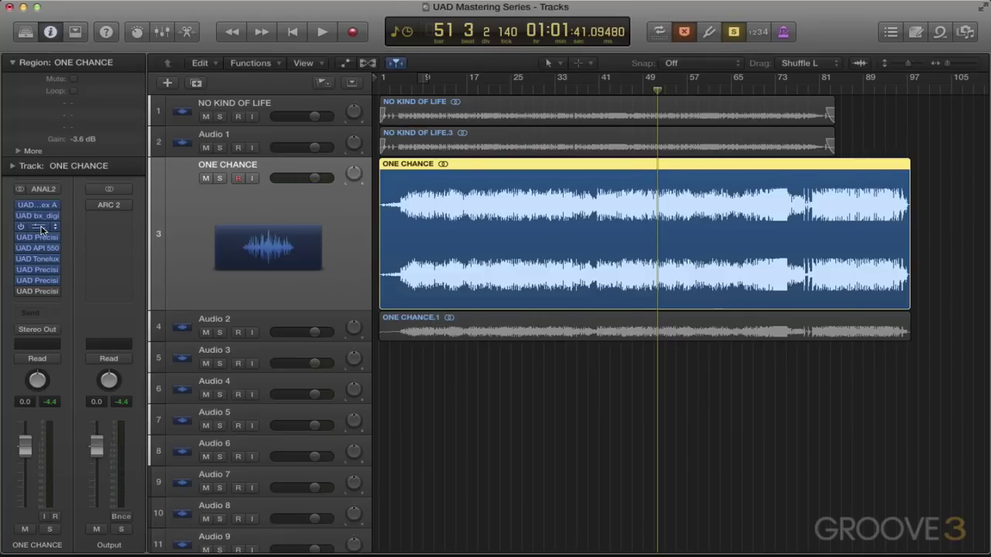
left_click(36, 292)
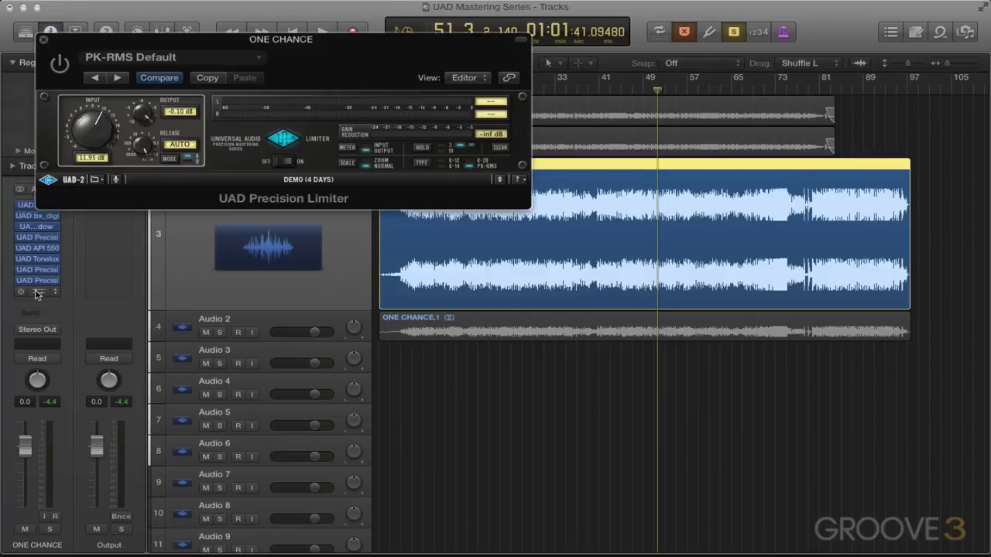
key("Return")
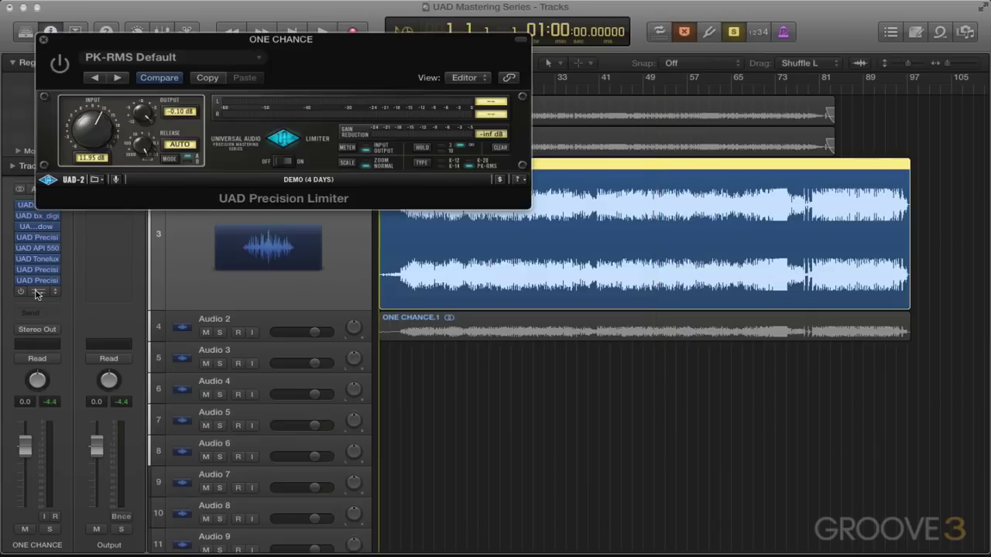
left_click(60, 65)
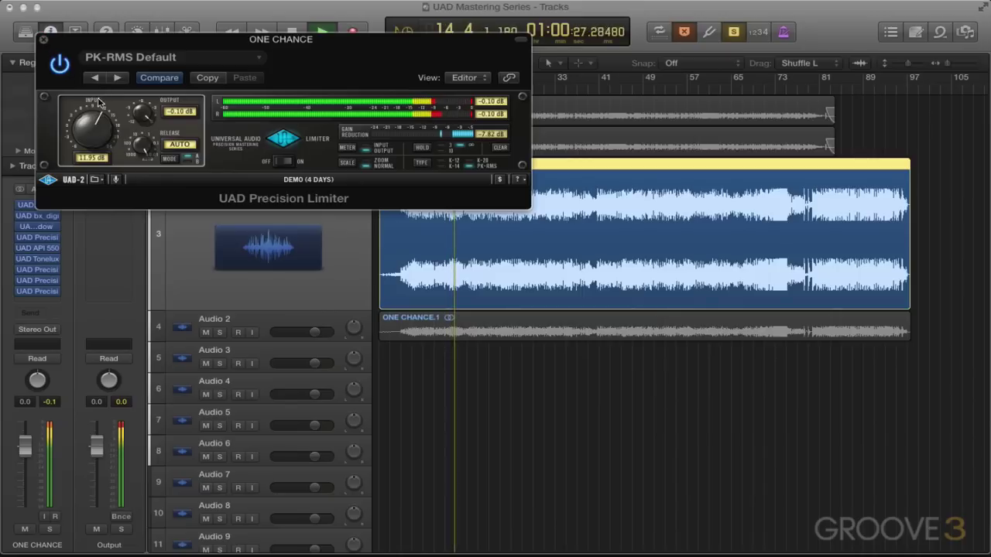
left_click_drag(99, 109, 99, 117)
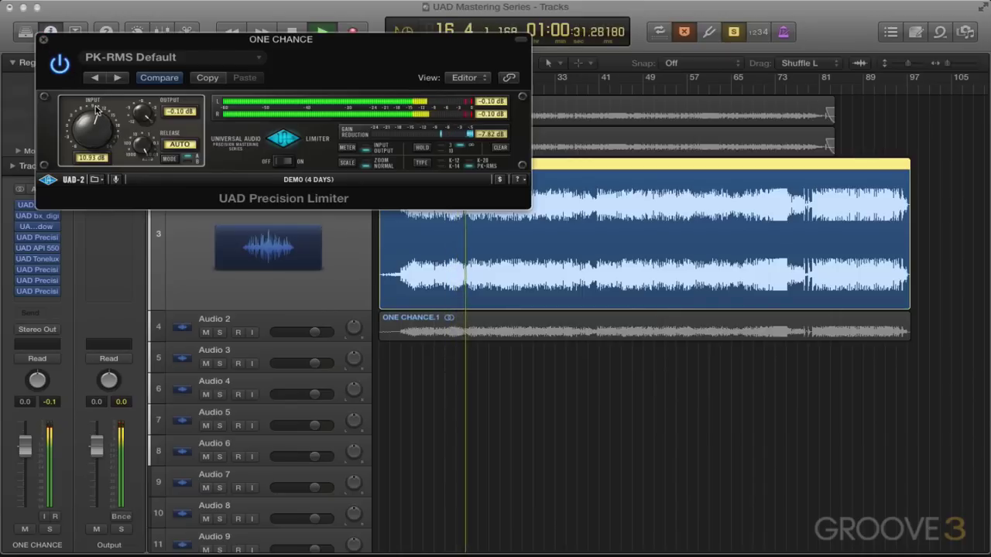
left_click_drag(96, 112, 96, 114)
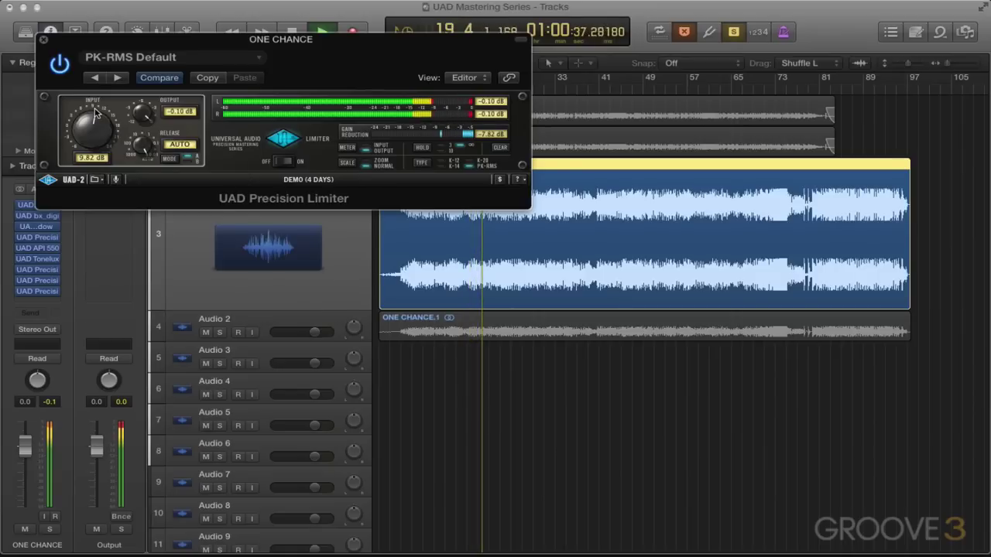
left_click(44, 40)
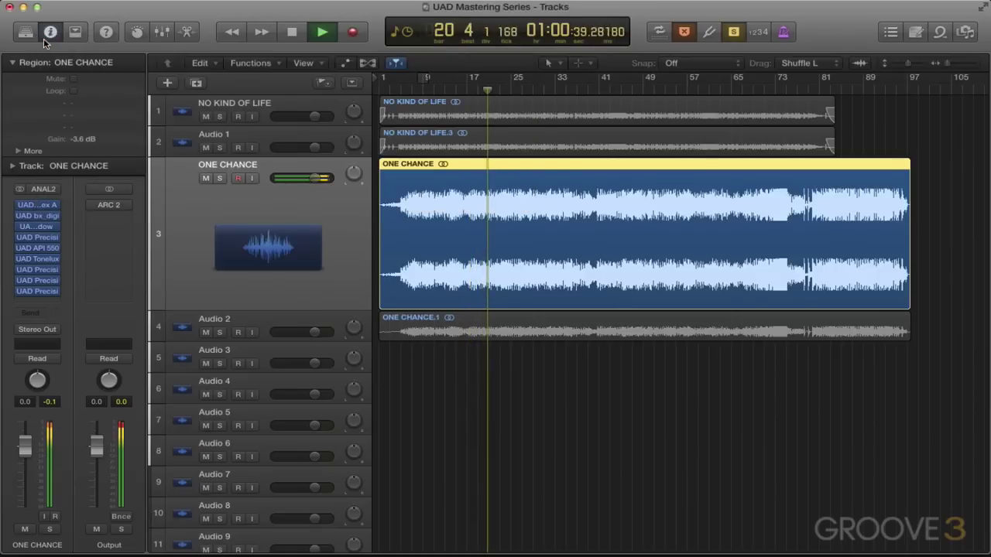
key("space")
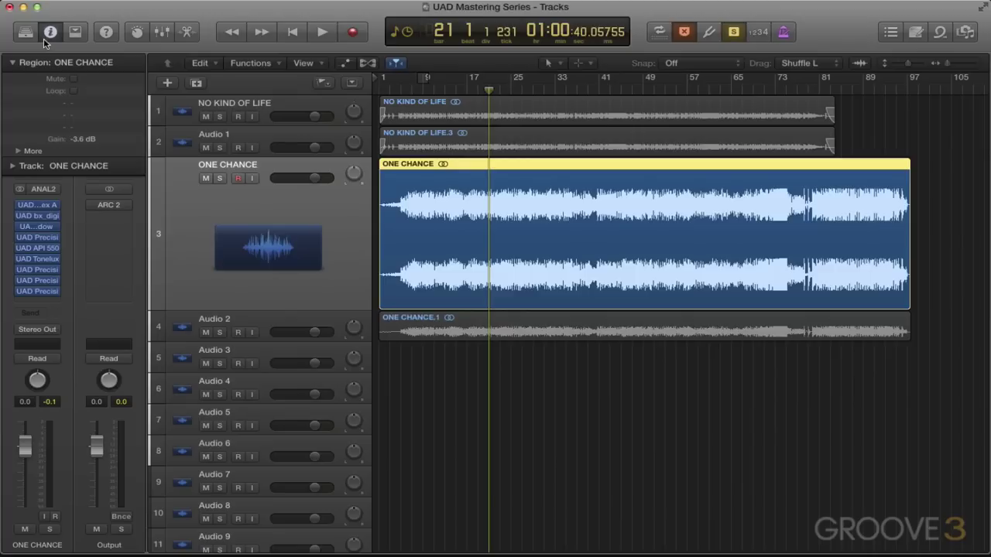
Play the mastered ONE CHANCE, switch to NO KIND OF LIFE and back to compare the two masters, and stop playback
double_click(474, 90)
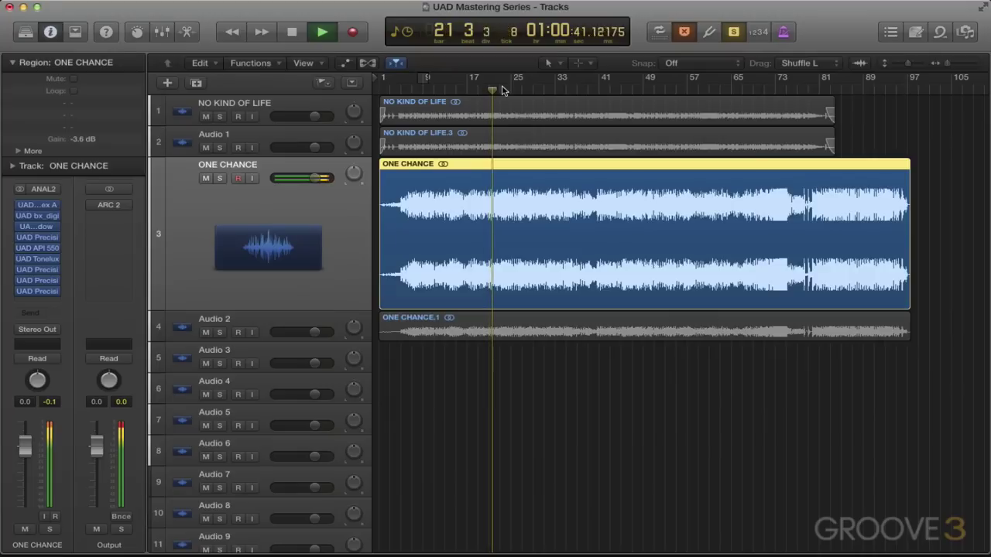
left_click(260, 110)
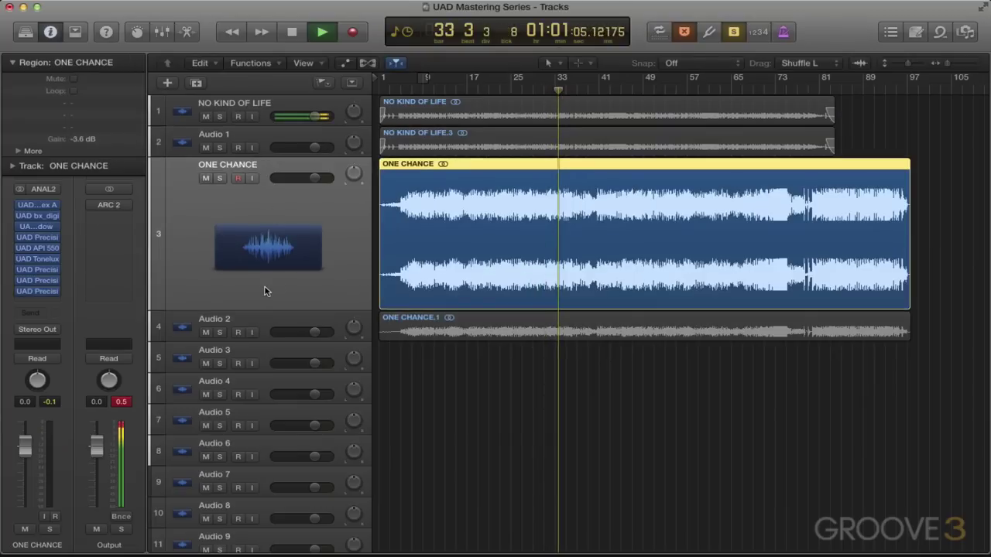
left_click(267, 290)
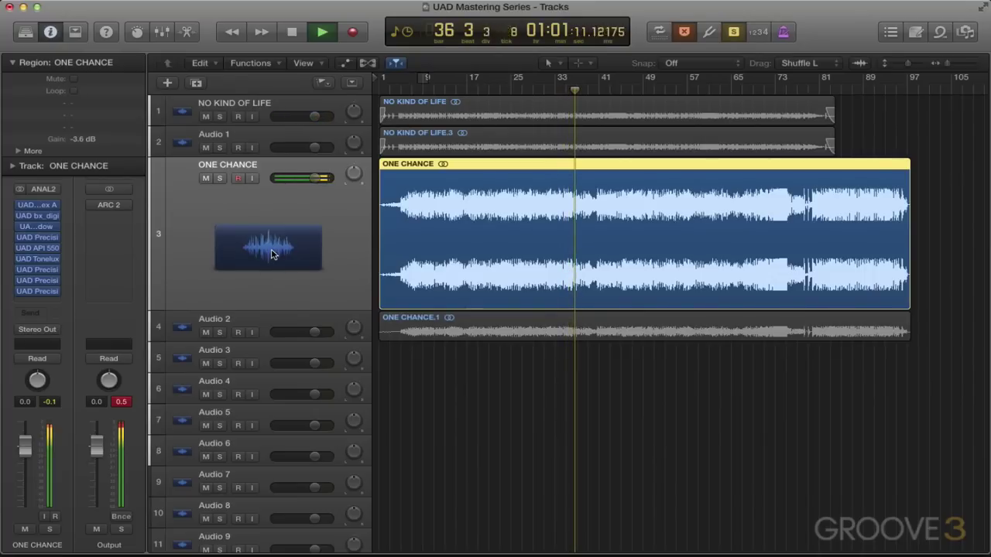
key("space")
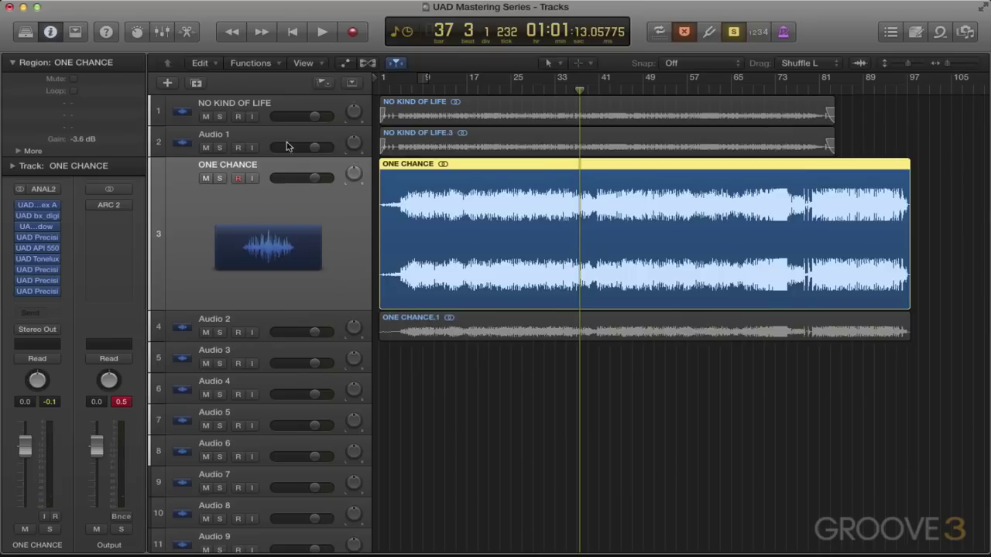
Lower the UAD Precision Limiter's input on NO KIND OF LIFE to 9.24 dB, start playback and close the plug-in window
left_click(260, 103)
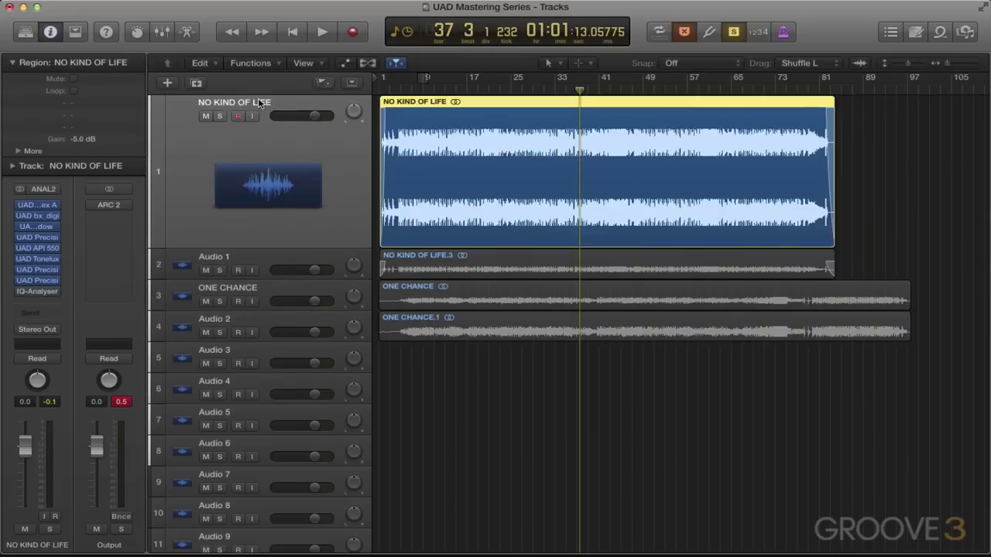
left_click(35, 282)
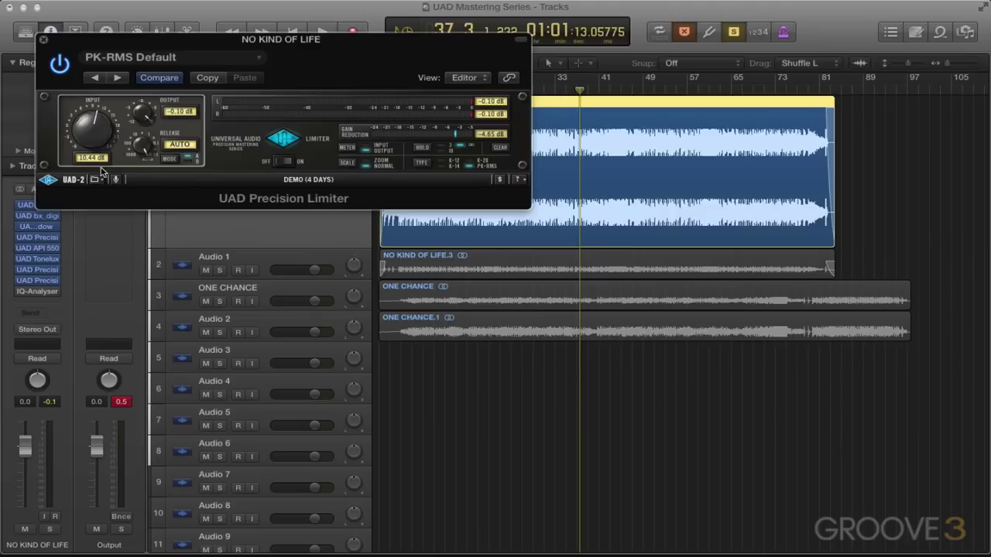
left_click_drag(93, 111, 93, 116)
key("space")
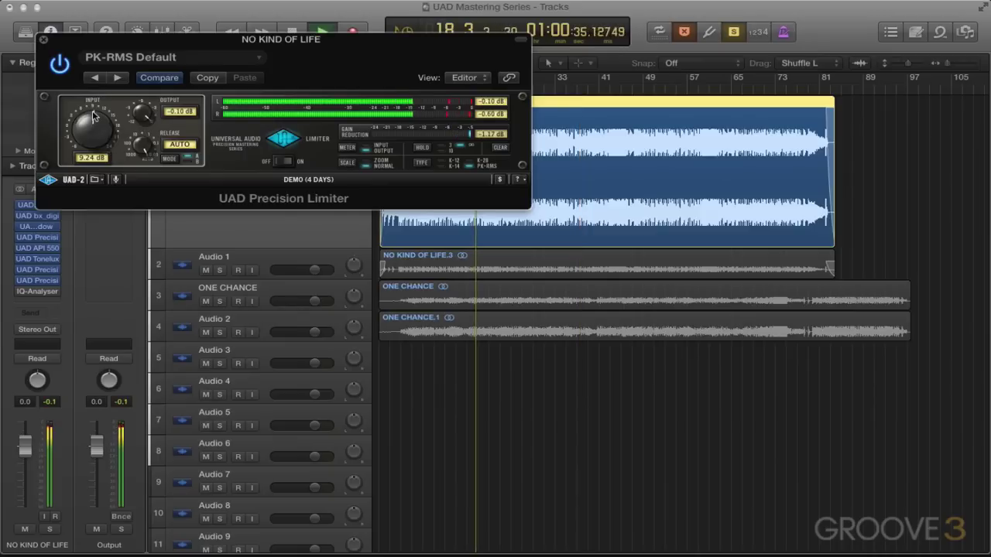
left_click(45, 37)
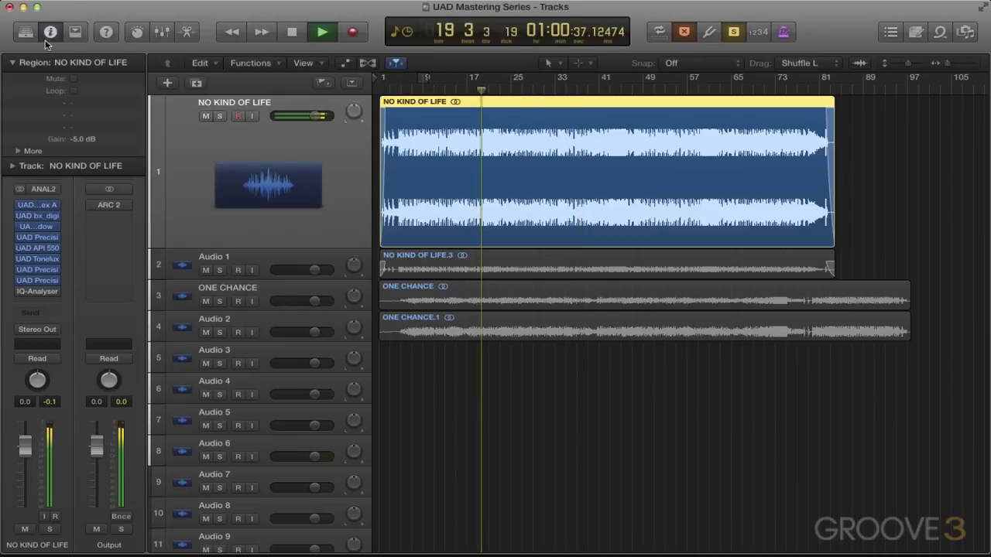
Compare the playing masters by switching to ONE CHANCE, checking its Precision Limiter, and returning to NO KIND OF LIFE, then stop playback
left_click(257, 292)
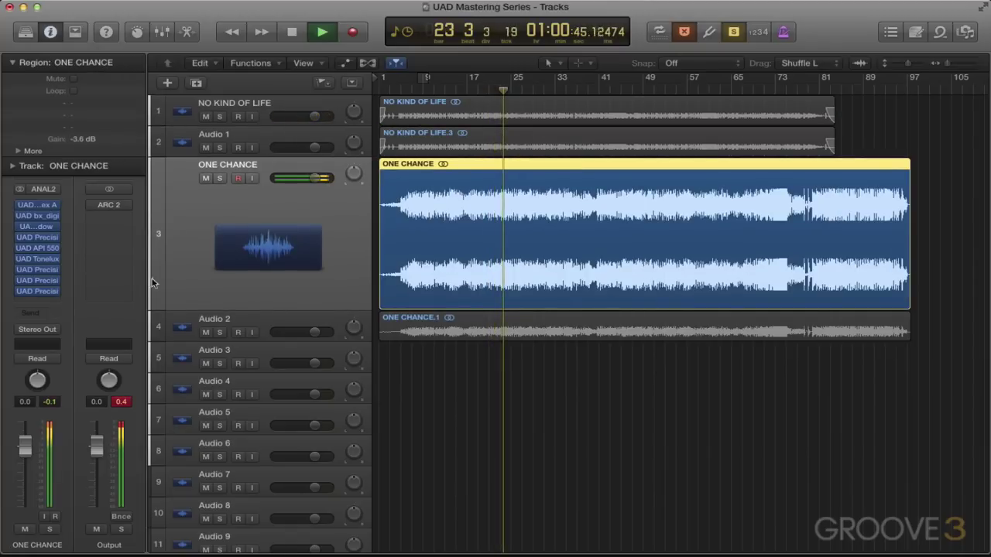
left_click(39, 292)
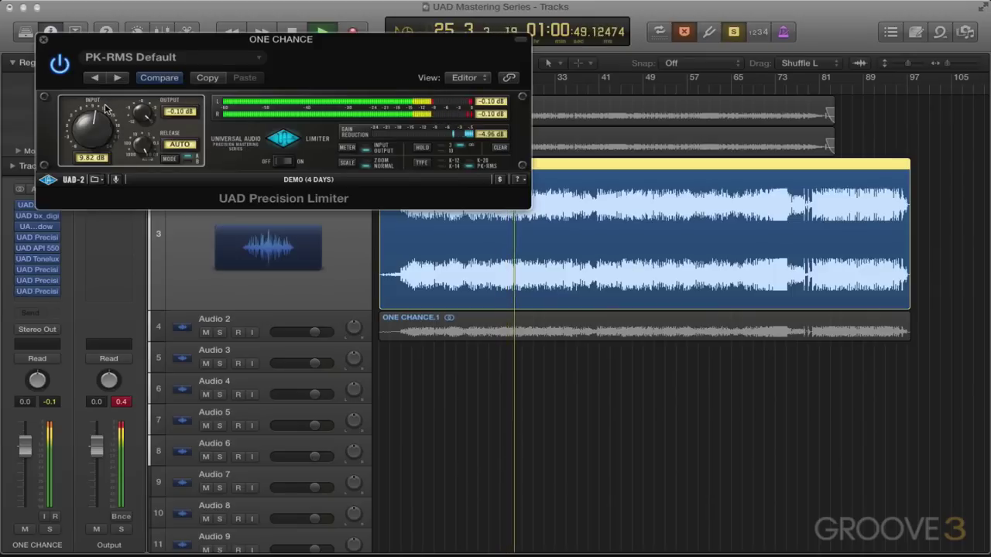
left_click(44, 40)
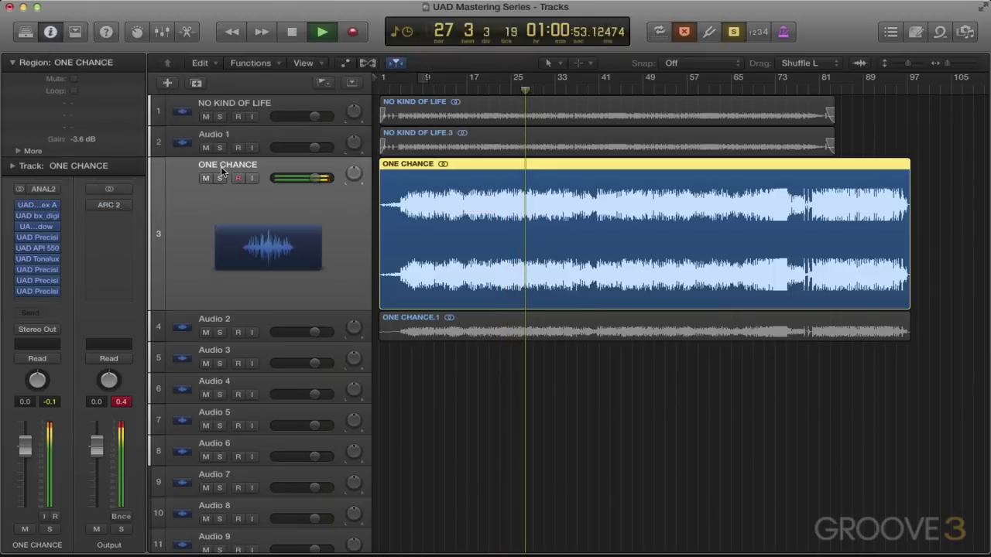
left_click(271, 106)
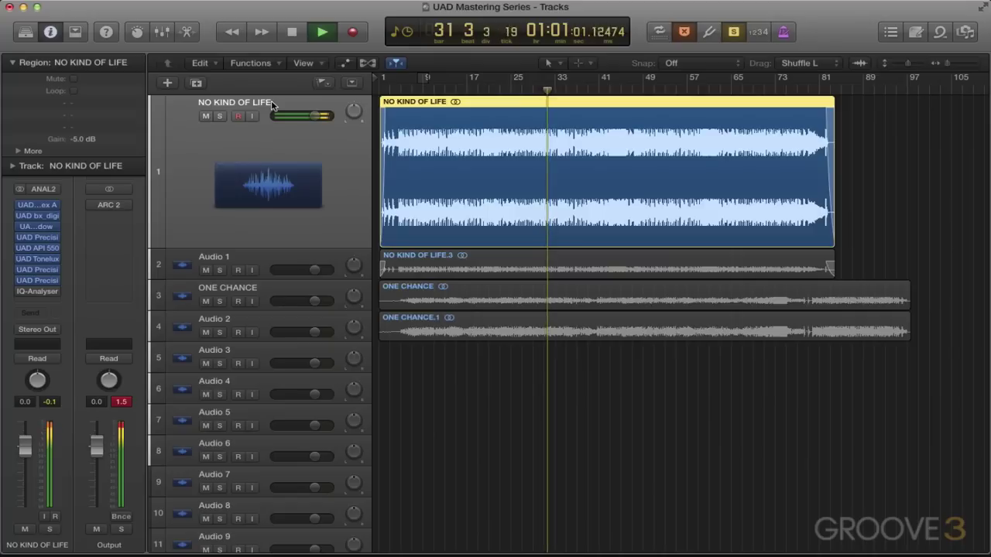
key("space")
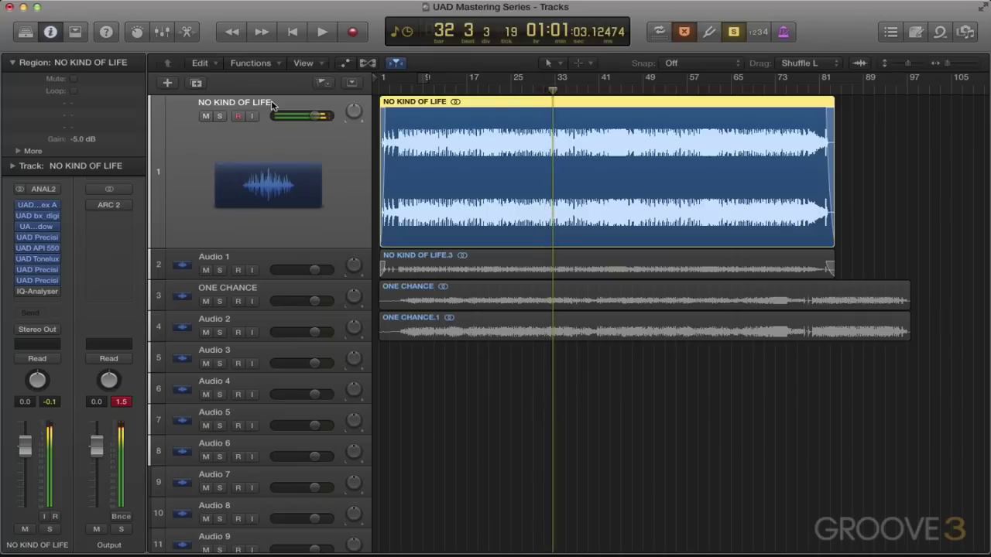